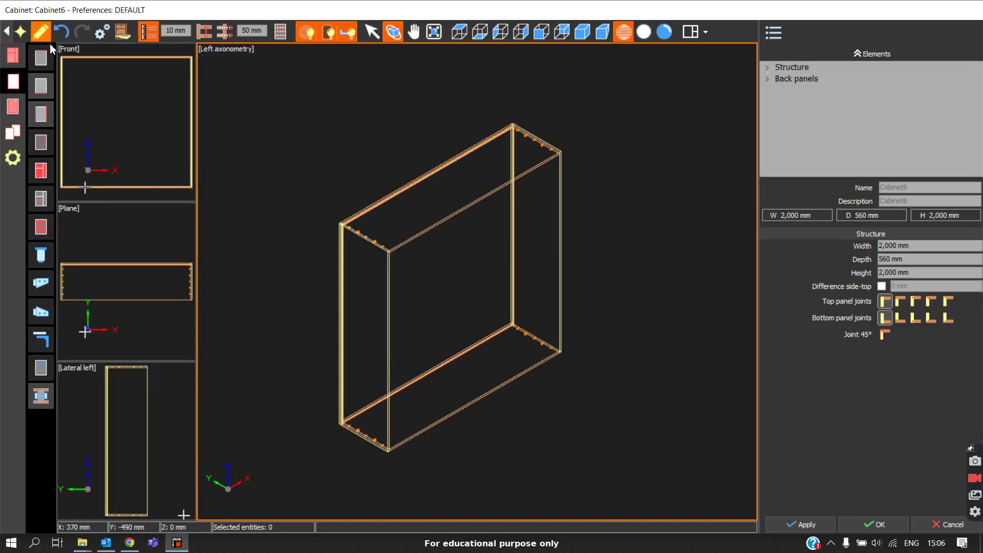
Check the cabinet's height and width in the standard cabinet settings.
left_click(42, 31)
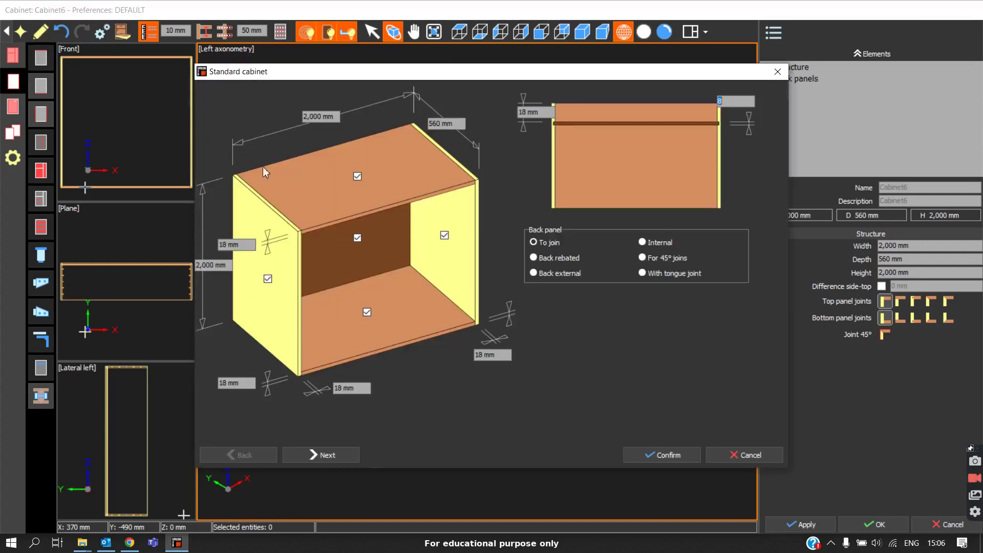
left_click(230, 266)
left_click(338, 117)
left_click(765, 455)
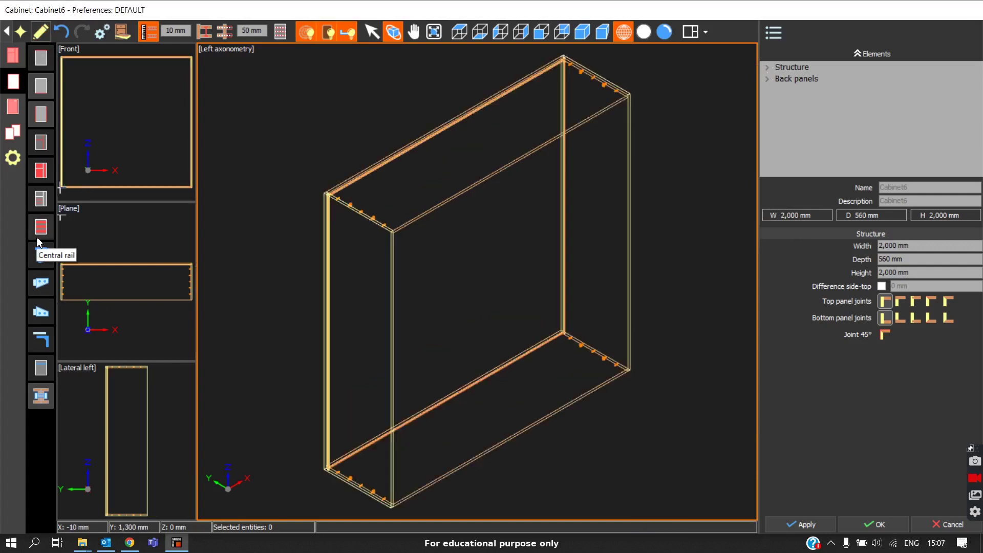
Add a horizontal central rail 80 mm wide and 18 mm thick across the cabinet's front at a position of about 1,058 mm.
left_click(40, 237)
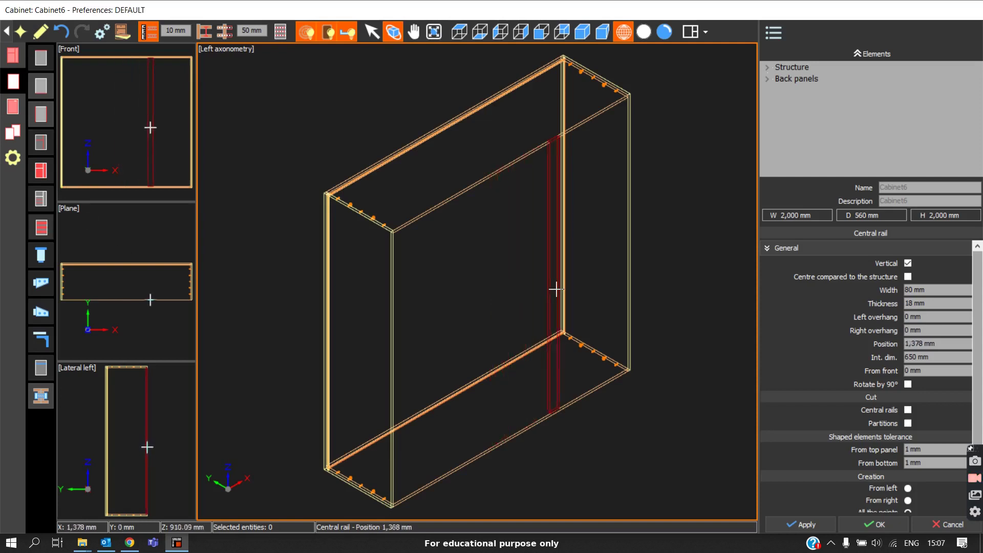
key("space")
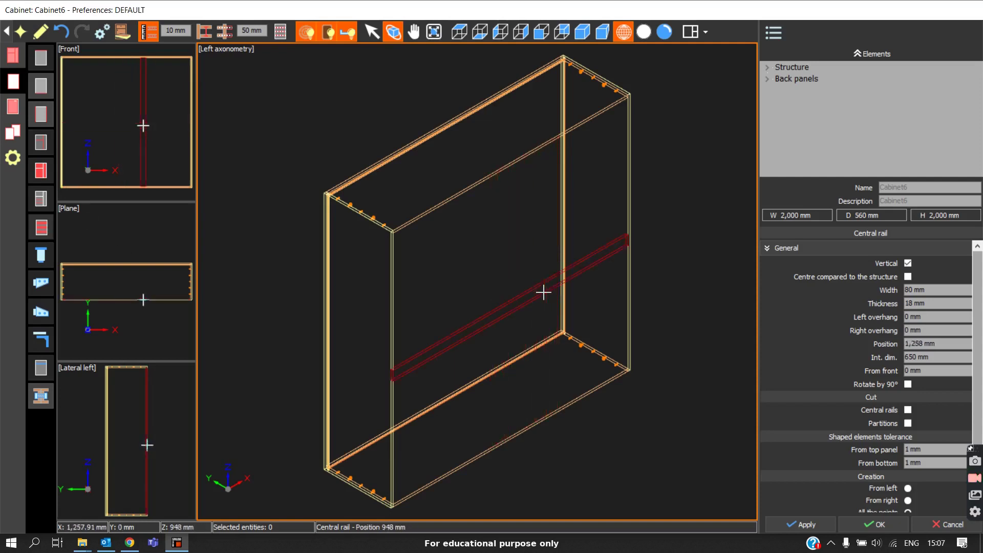
key("space")
key("space")
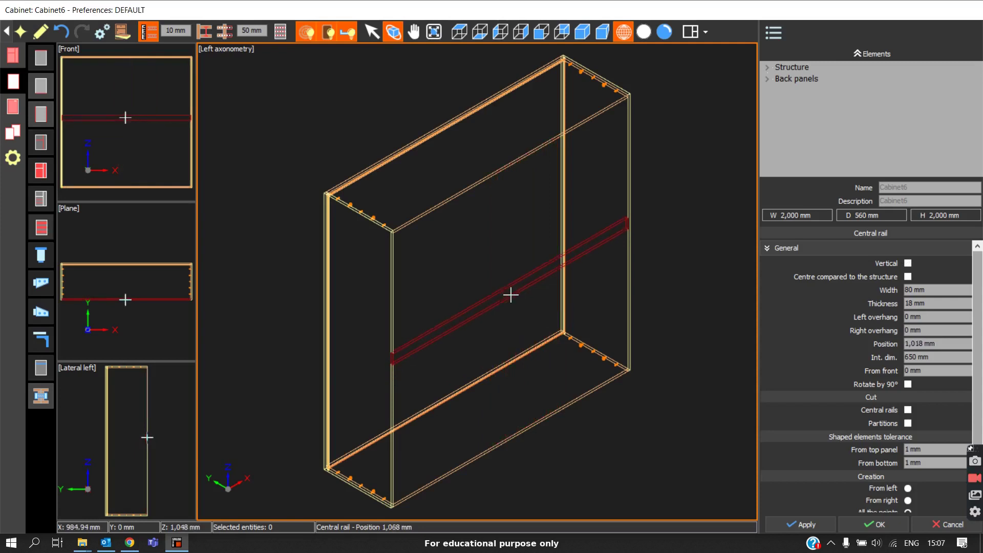
left_click(511, 295)
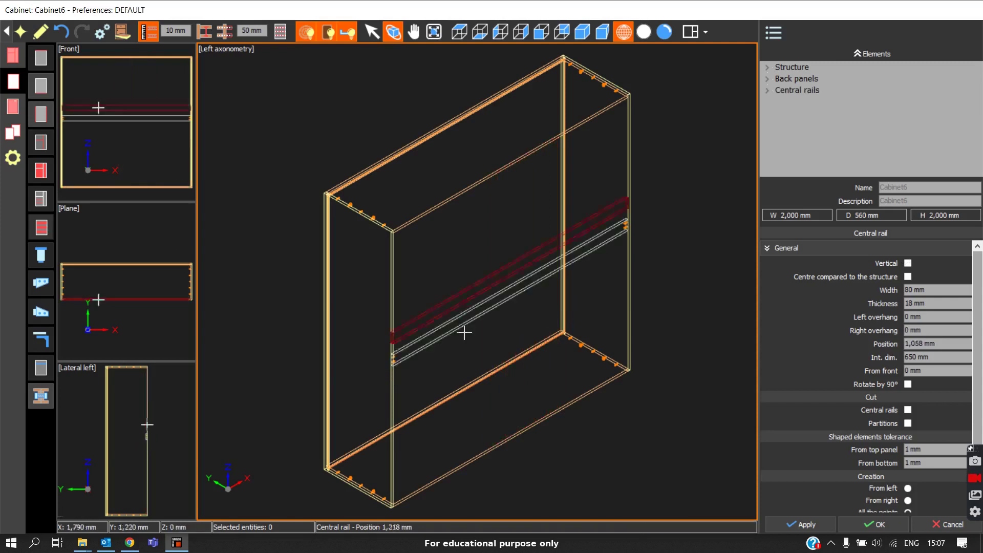
key("Escape")
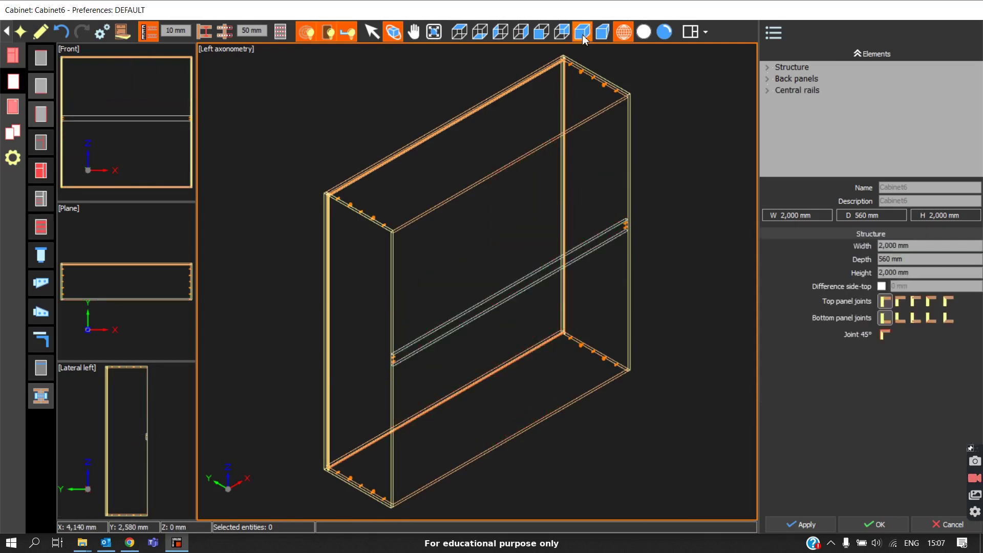
Display the cabinet with its wood texture, inspect it up close and restore the left axonometric view.
left_click_drag(355, 158, 375, 186)
scroll(375, 187, "up", 2)
scroll(340, 210, "up", 3)
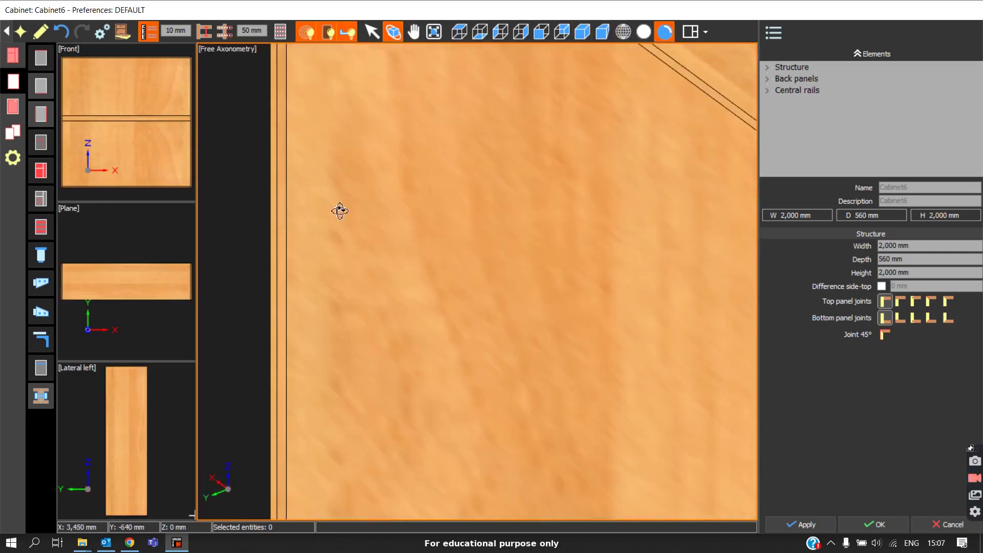
scroll(331, 256, "down", 3)
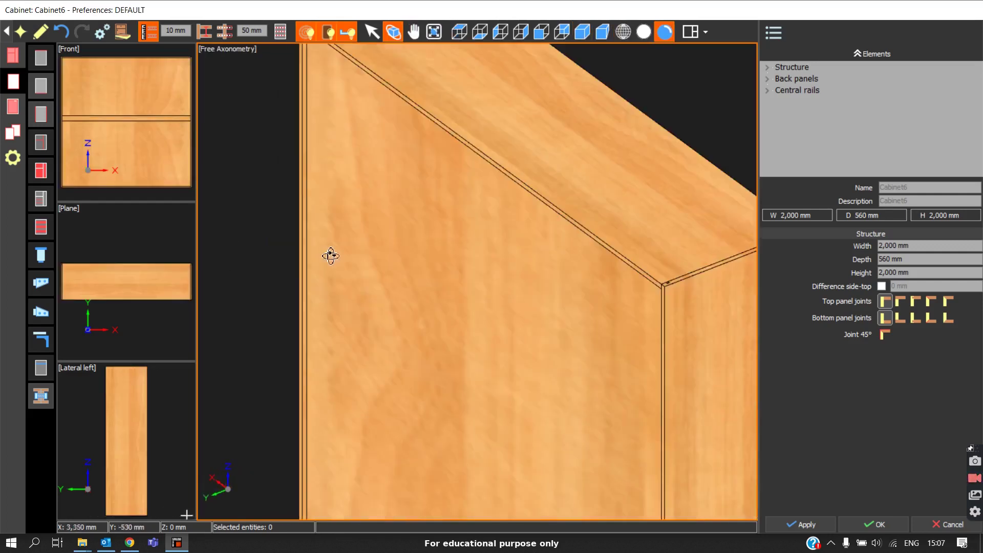
left_click(581, 32)
Check the cabinet's back panel recess and depth, and set the horizontal central rail's distance from the front to 542 mm.
left_click(537, 278)
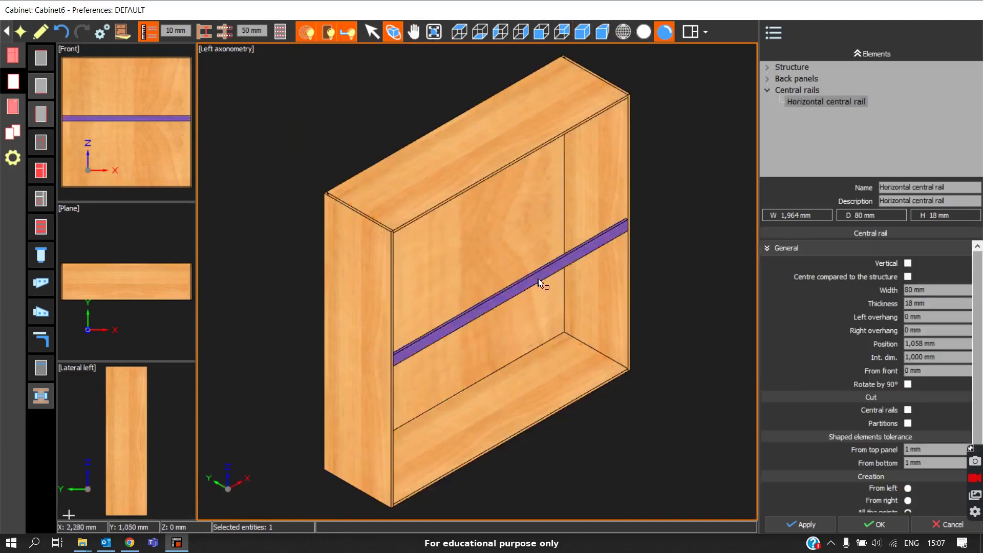
left_click(41, 31)
left_click(504, 111)
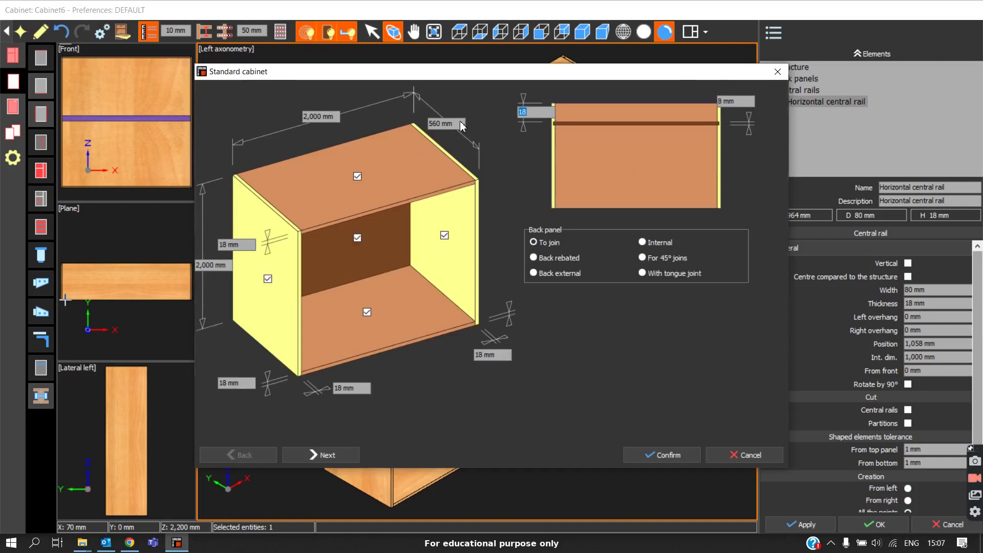
left_click(417, 124)
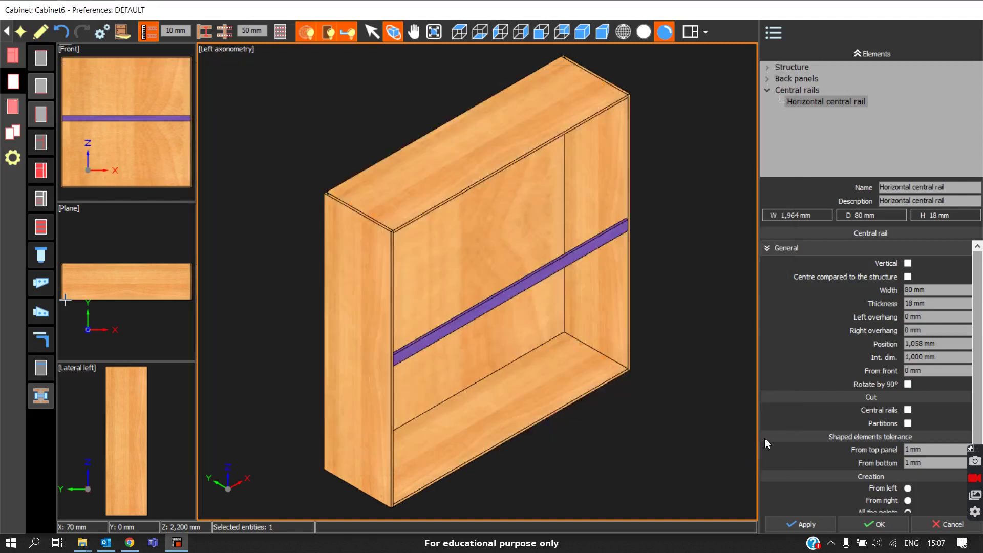
left_click(744, 455)
left_click(498, 315)
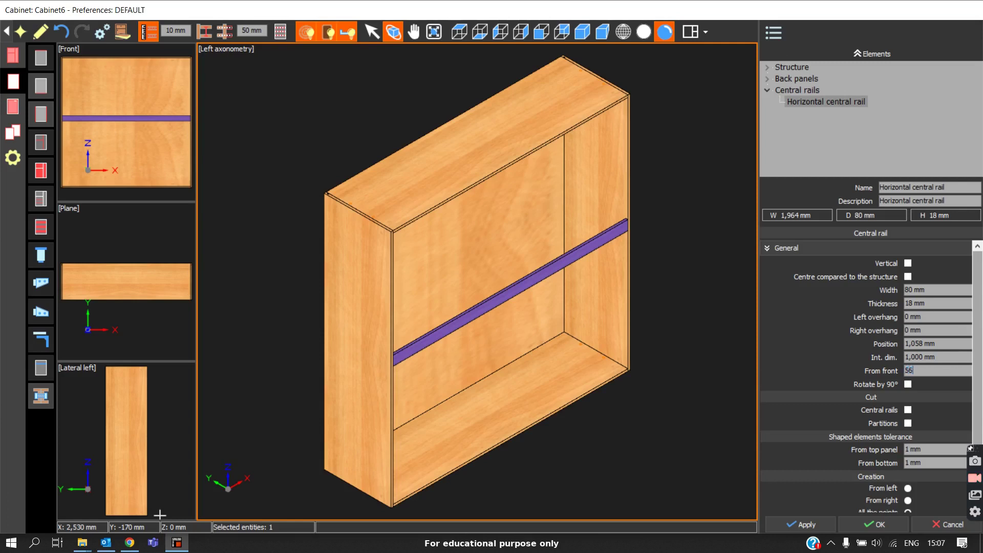
key("Return")
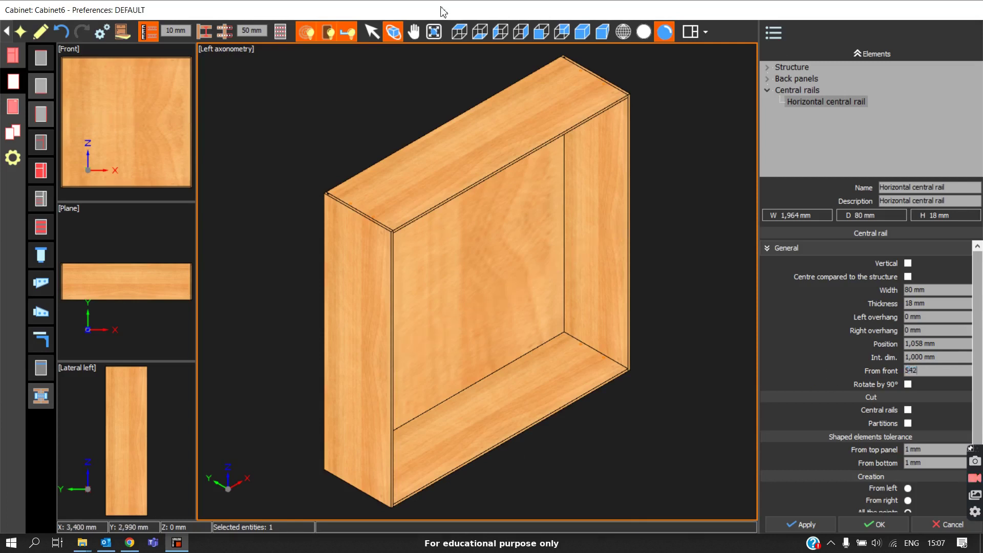
Inspect the horizontal rail's fit from behind the cabinet and return to the left axonometric view in wireframe.
left_click(395, 36)
left_click_drag(369, 182, 416, 164)
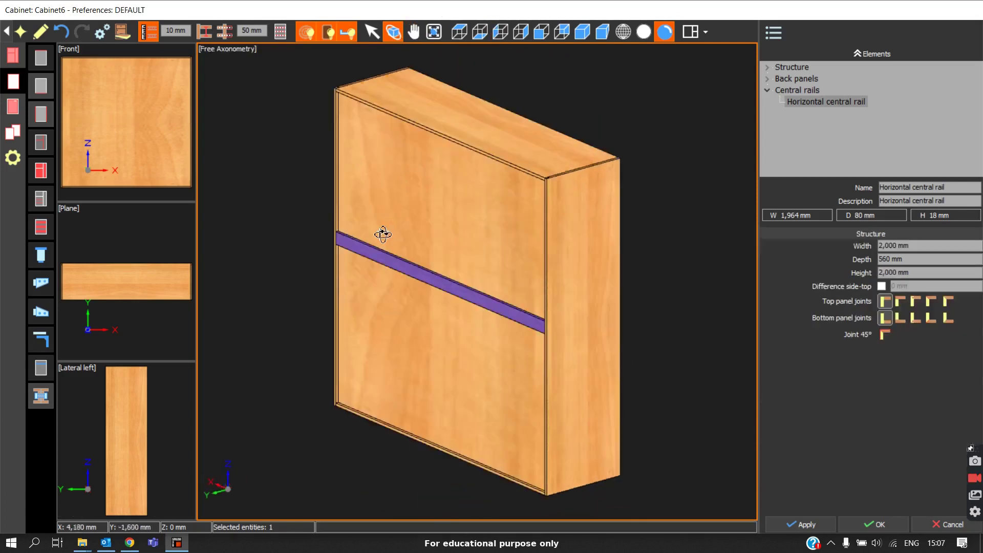
scroll(327, 251, "up", 5)
middle_click_drag(327, 251, 546, 186)
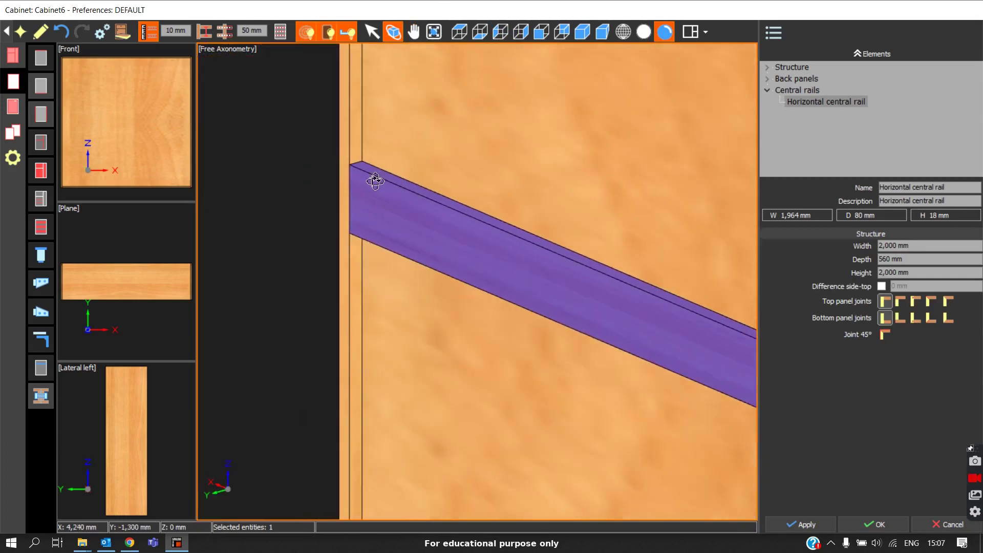
left_click_drag(367, 178, 425, 183)
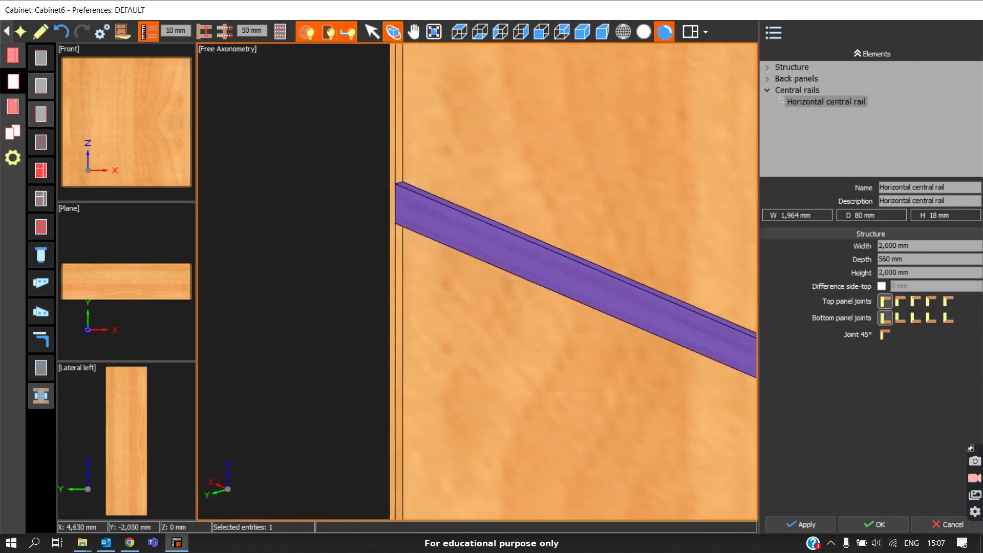
left_click(582, 32)
key("w")
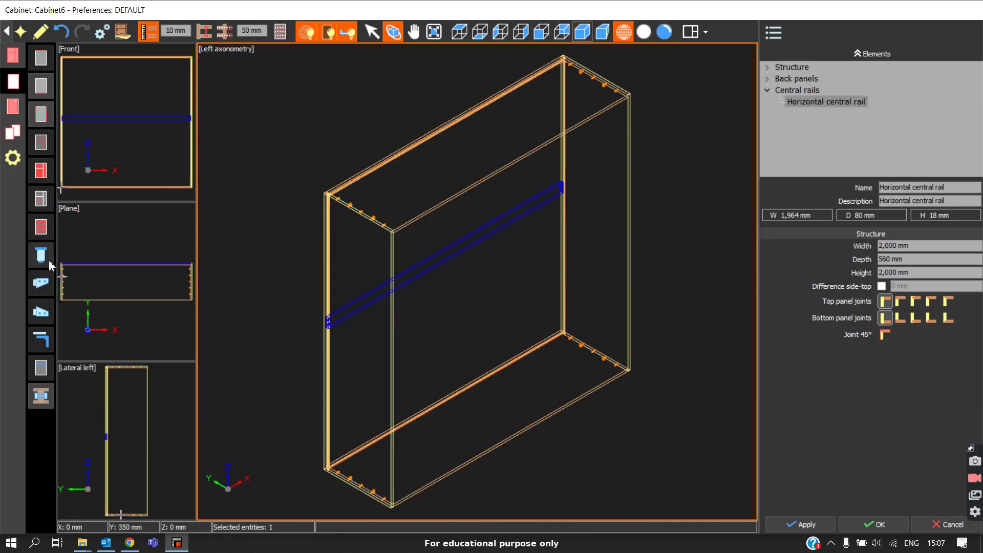
Add a vertical central rail at about 728 mm, 542 mm from the front, with cutting of the central rails enabled.
left_click(42, 233)
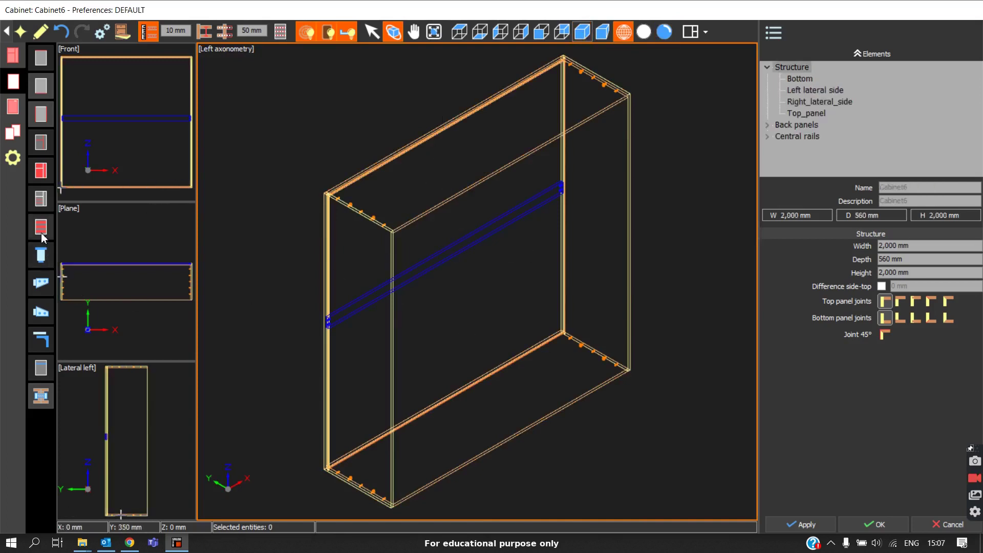
left_click(42, 229)
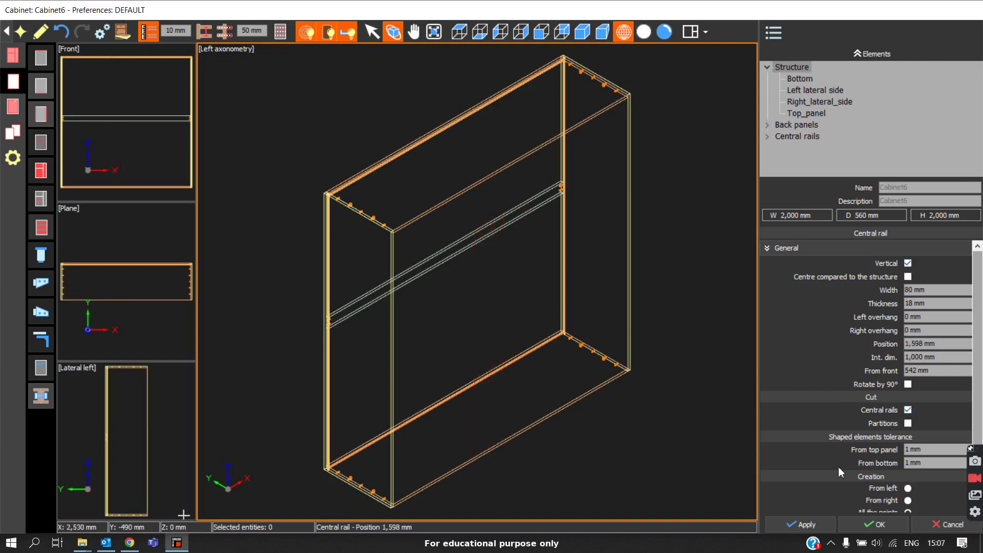
left_click(481, 324)
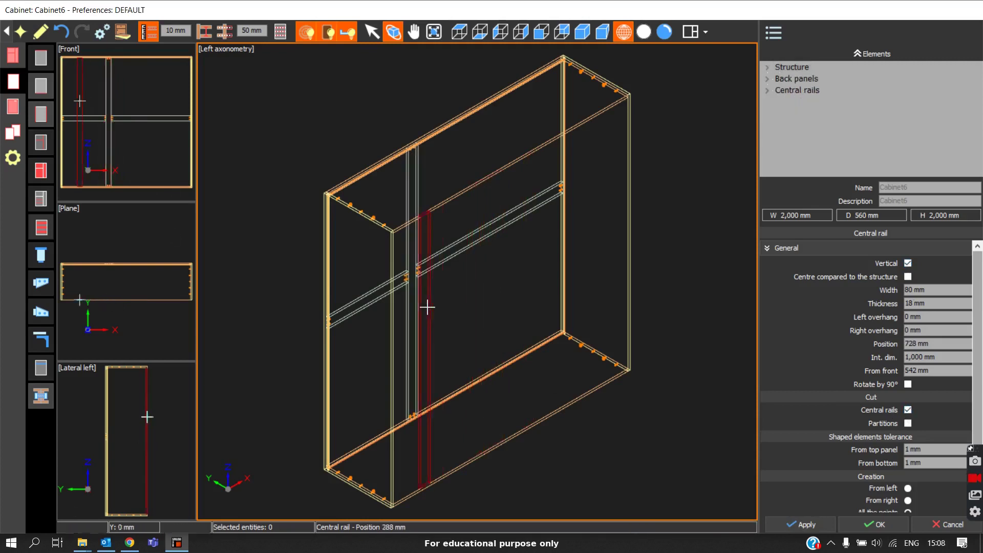
key("Escape")
Examine the dowel joints where the vertical rail interrupts the horizontal rail.
scroll(410, 261, "up", 5)
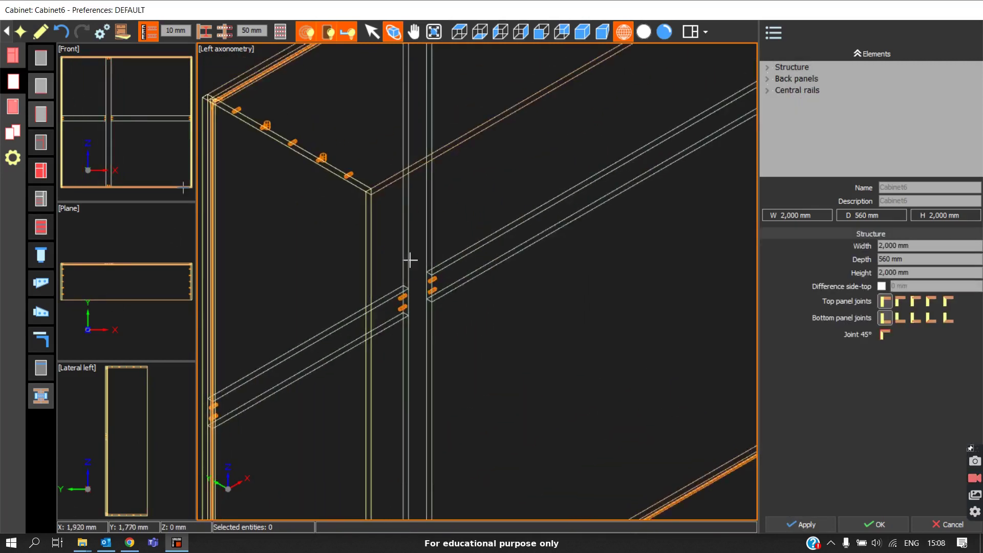
scroll(409, 260, "up", 2)
middle_click_drag(409, 260, 392, 208)
scroll(392, 208, "down", 1)
scroll(417, 308, "down", 3)
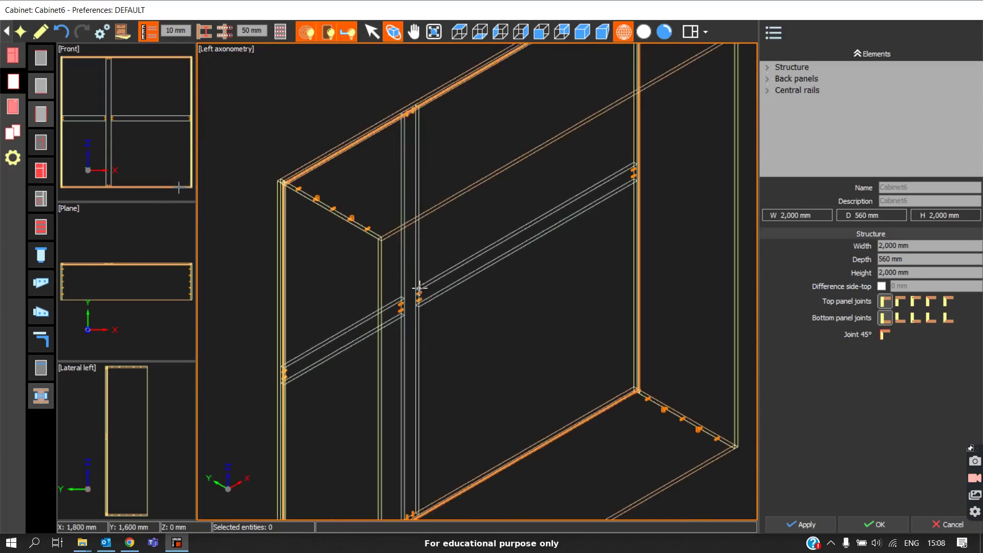
middle_click_drag(419, 288, 419, 295)
scroll(414, 321, "up", 2)
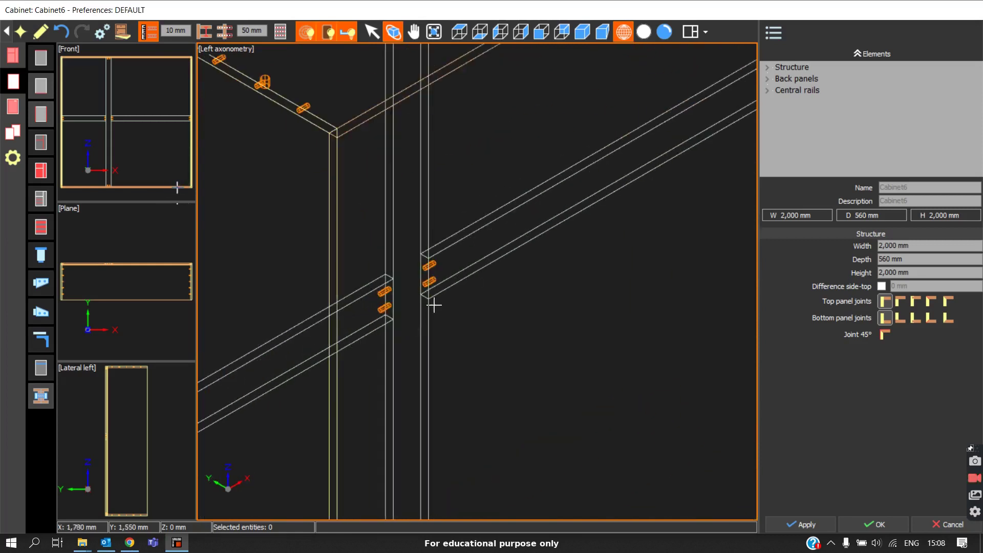
scroll(398, 306, "down", 3)
scroll(460, 282, "up", 4)
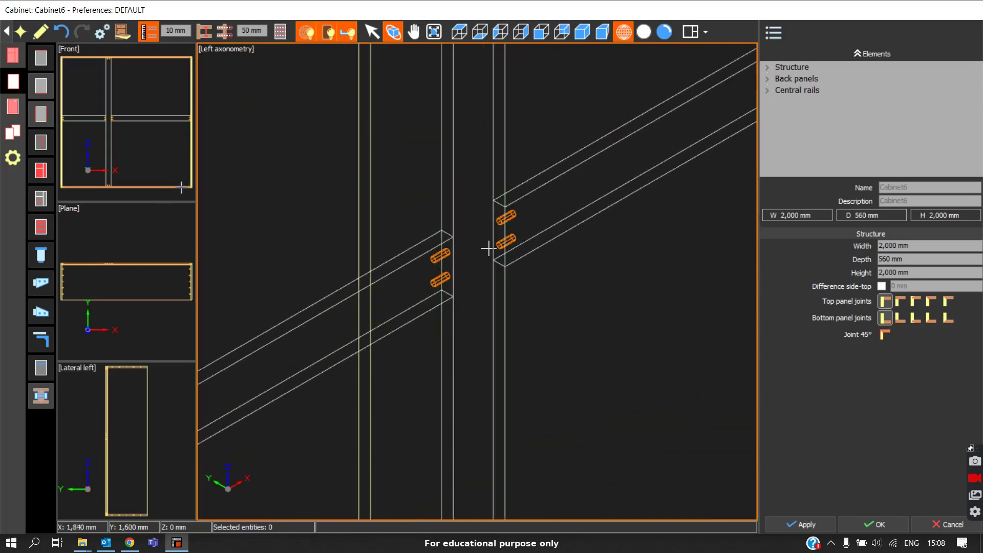
scroll(488, 248, "down", 4)
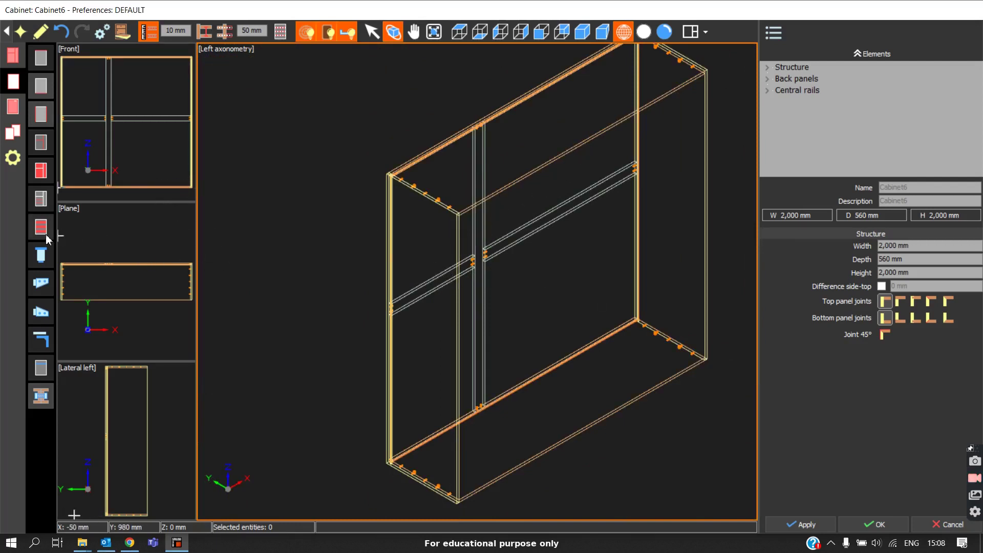
Set the vertical central rail's internal dimension to 670 mm.
left_click(475, 179)
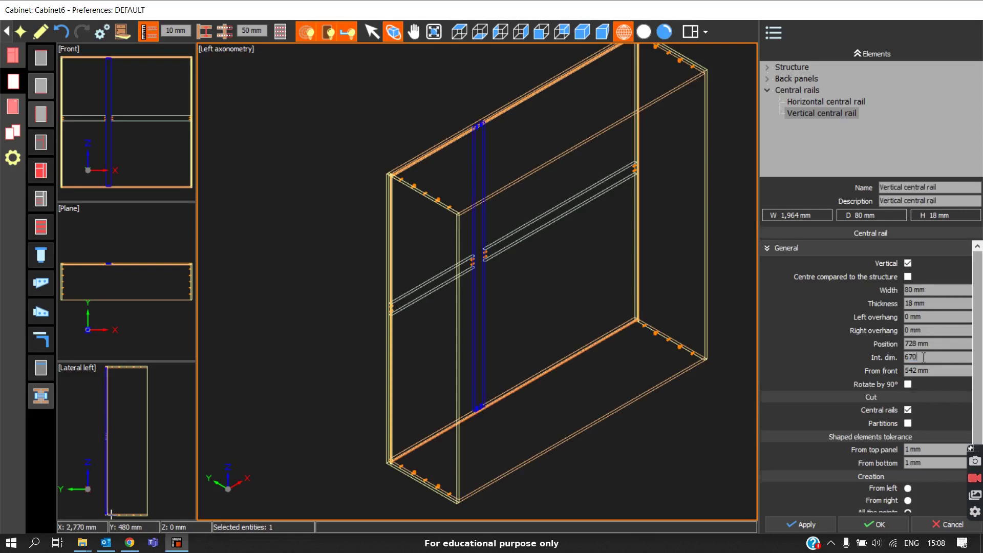
key("Return")
scroll(404, 183, "up", 3)
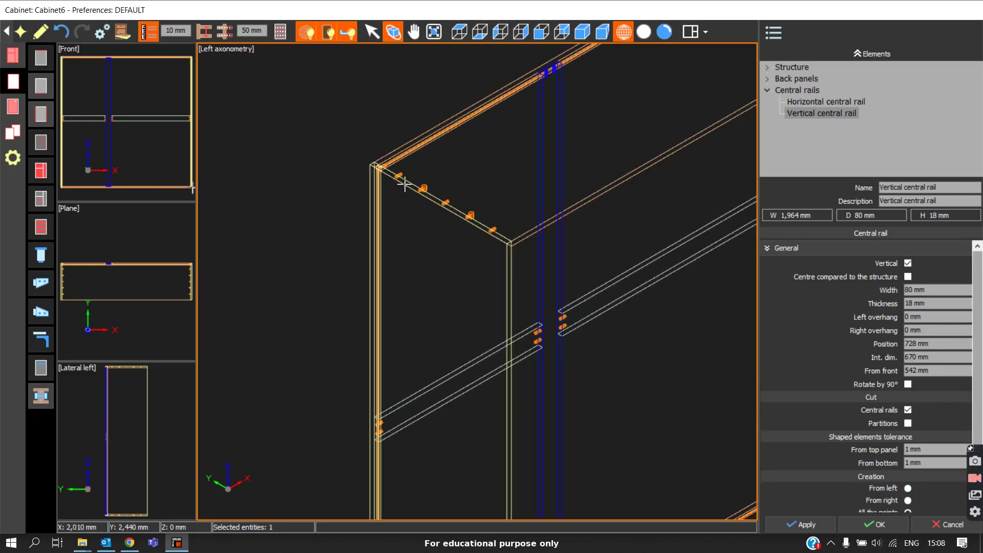
scroll(381, 165, "down", 2)
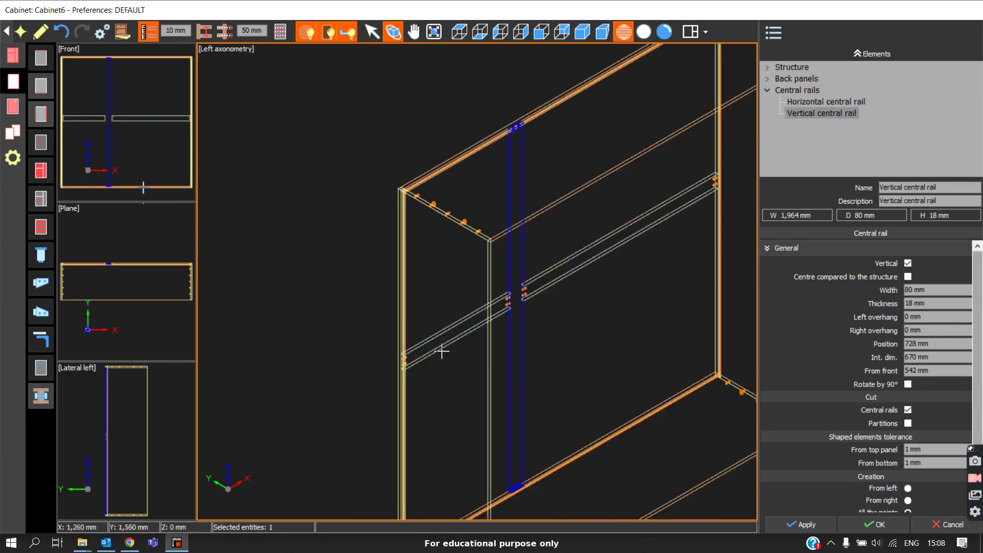
key("Escape")
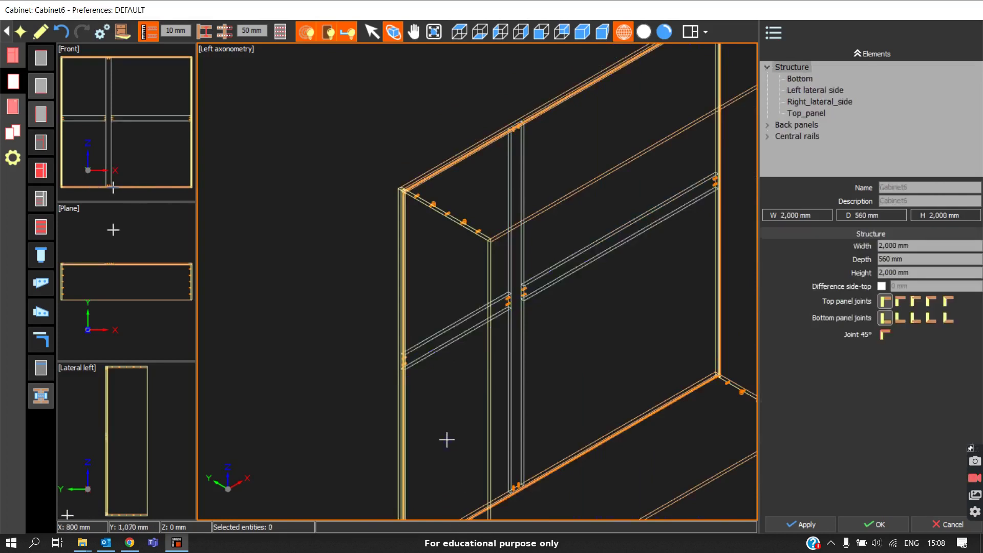
Add two vertical central rails rotated by 90° at 0 mm from the front, the first at about 1,648 mm and the second nearer the left side.
scroll(440, 430, "down", 3)
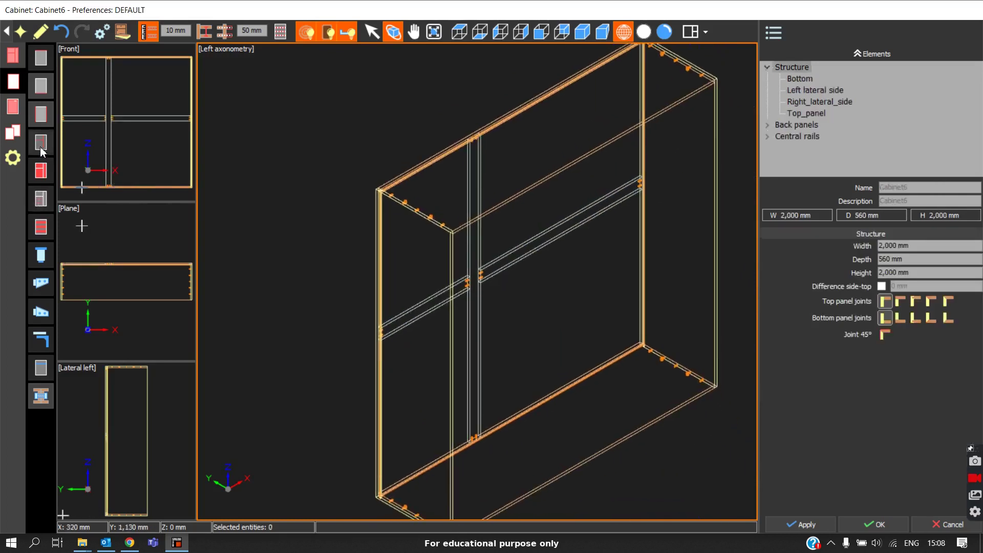
left_click(45, 228)
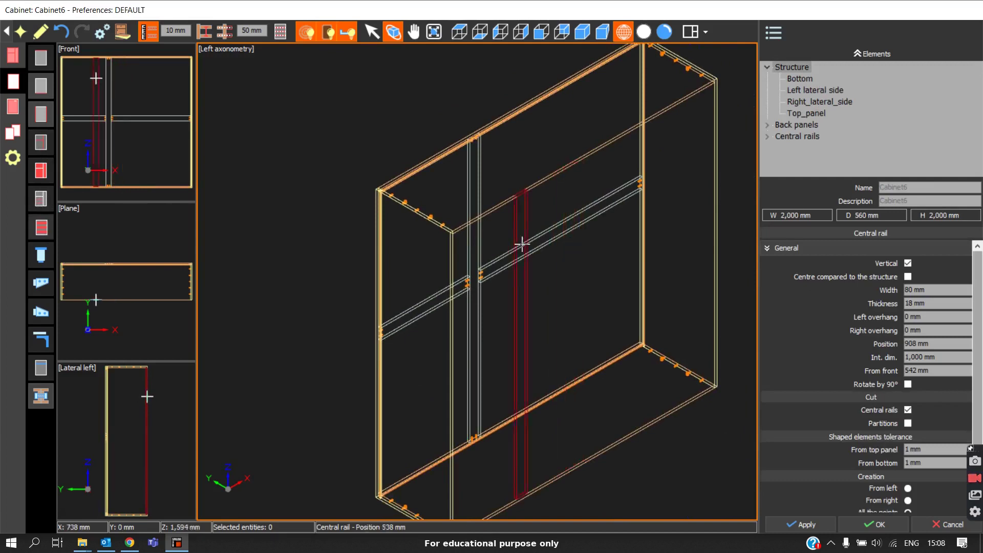
middle_click_drag(553, 254, 368, 310)
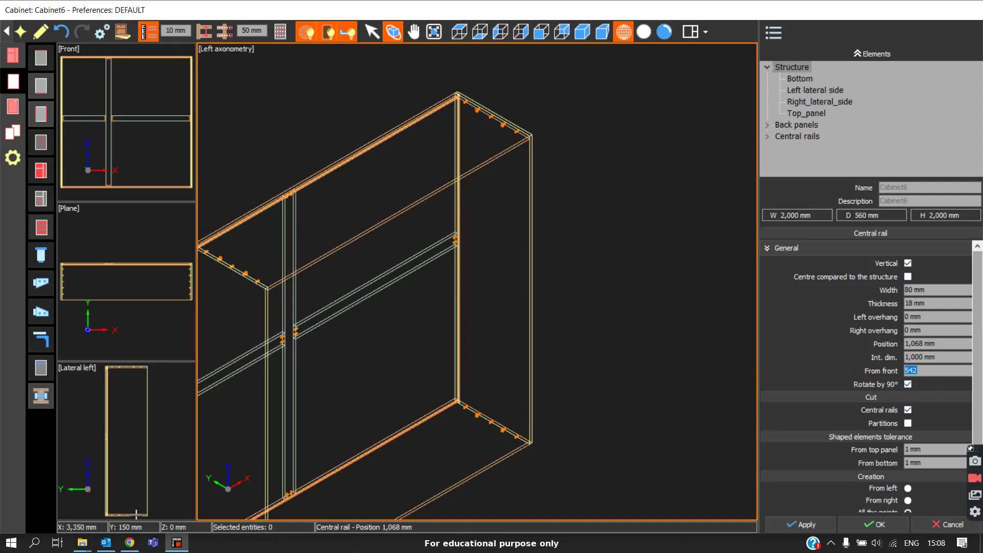
left_click(487, 228)
scroll(483, 257, "down", 2)
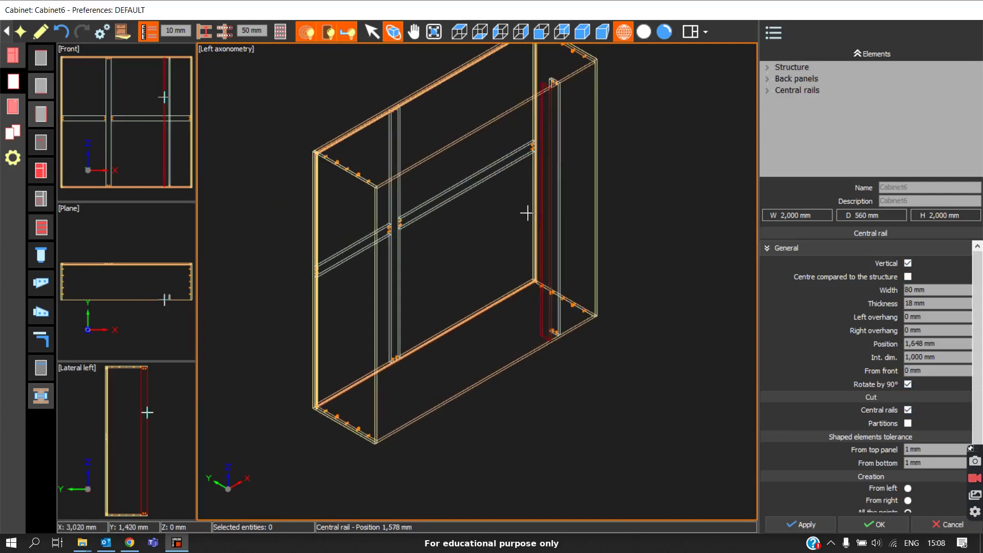
left_click(426, 266)
key("Escape")
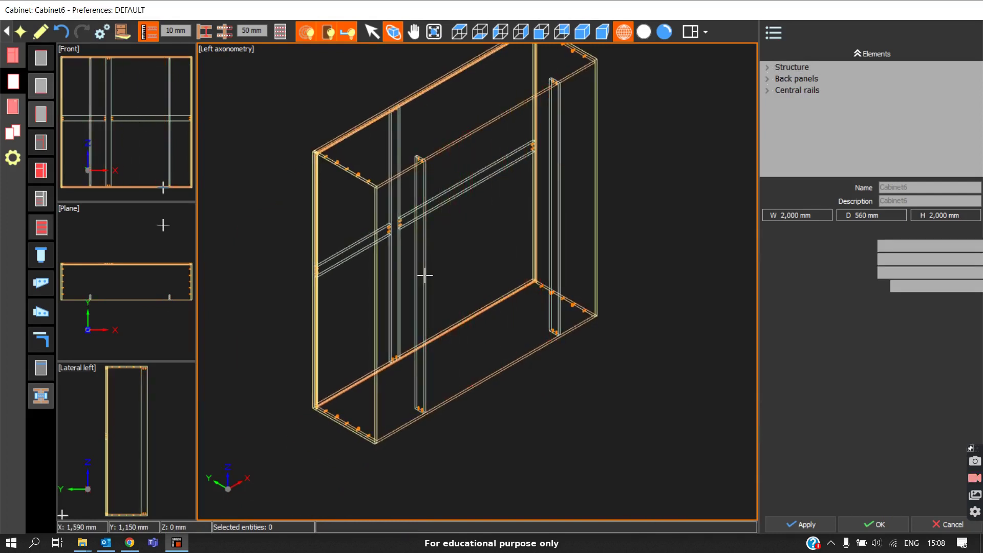
Insert a horizontal partition 918 mm from the bottom, running behind the two rotated vertical central rails.
scroll(418, 235, "down", 3)
scroll(439, 221, "up", 5)
scroll(406, 227, "up", 2)
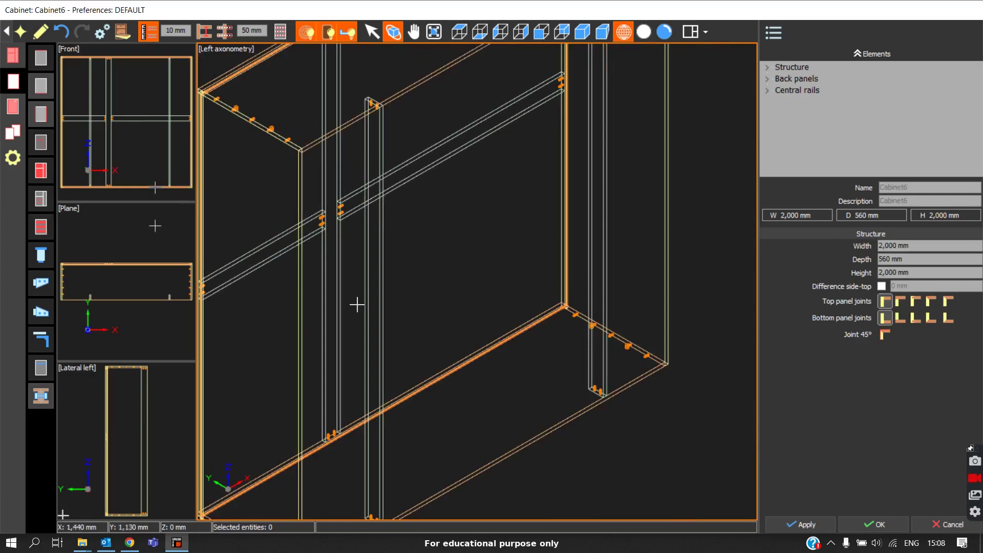
scroll(330, 361, "down", 3)
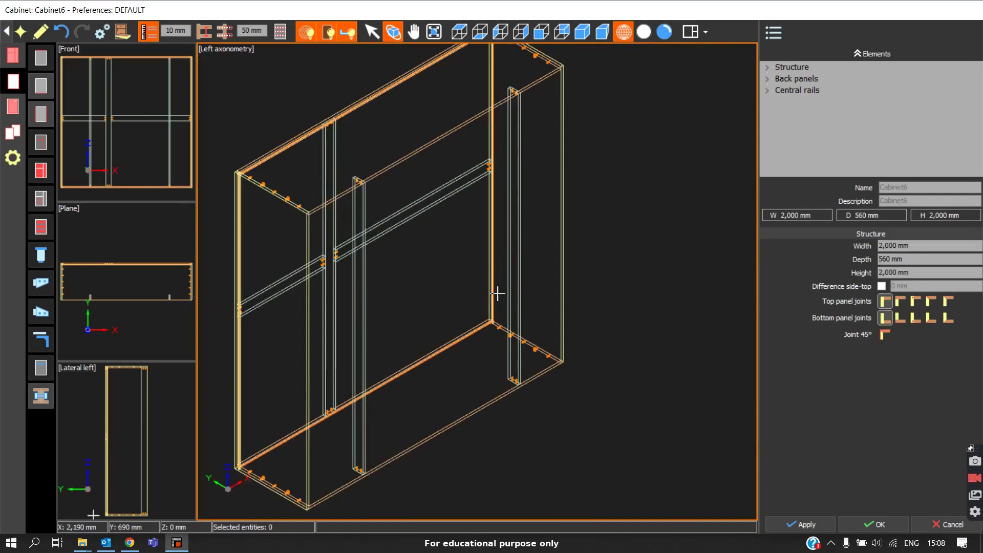
scroll(495, 291, "up", 3)
scroll(493, 291, "down", 3)
left_click(40, 171)
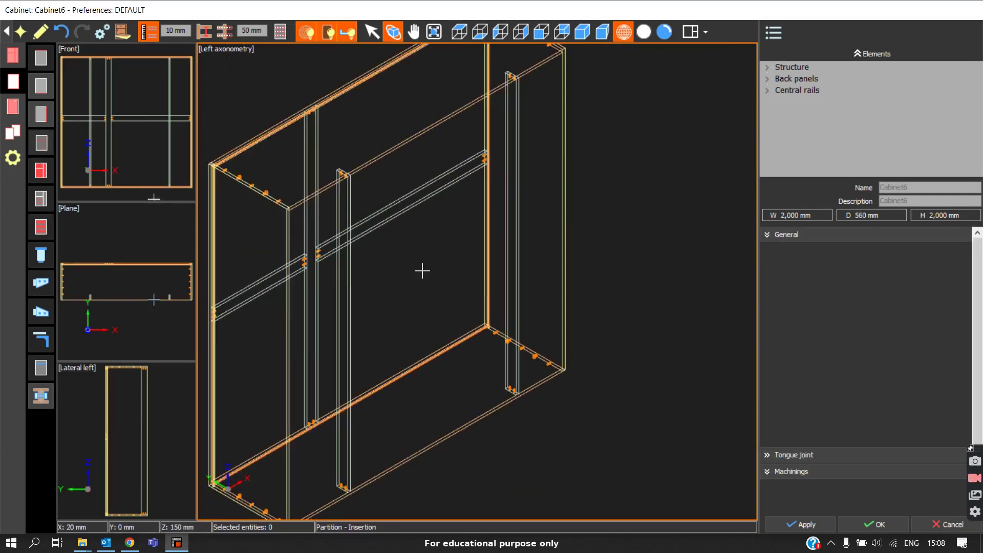
left_click(427, 309)
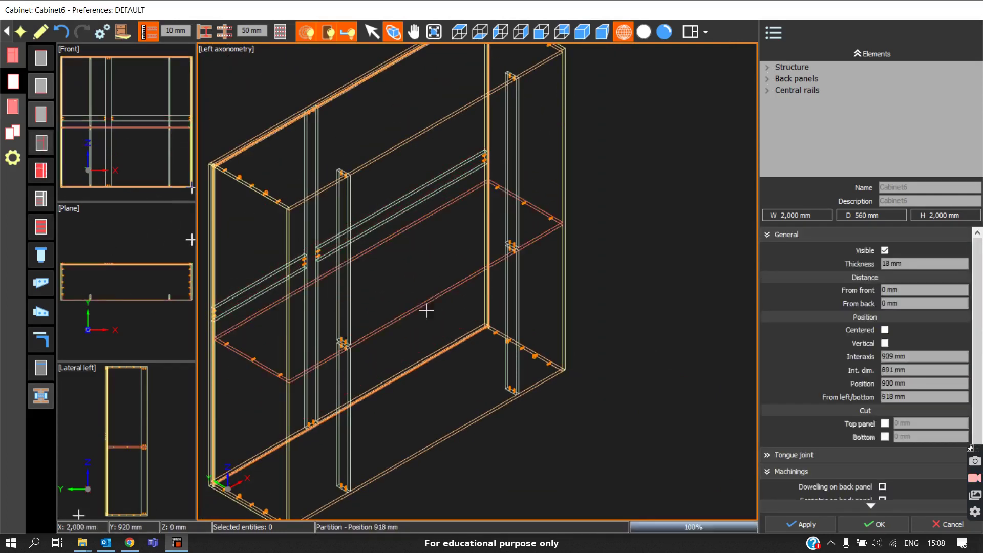
Examine the dowel joints where the horizontal partition meets the rotated vertical central rail on the left side.
scroll(332, 348, "up", 3)
scroll(359, 353, "up", 3)
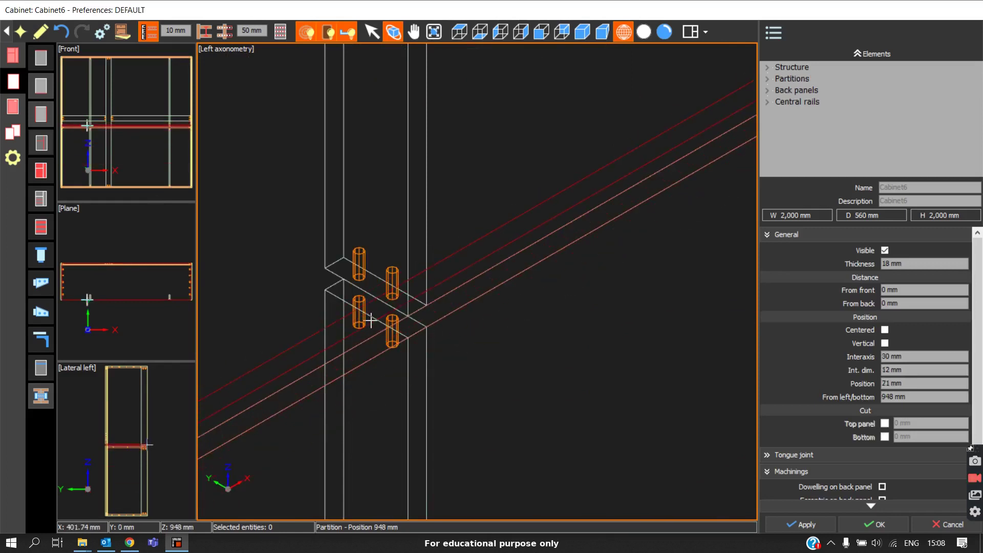
scroll(384, 313, "down", 2)
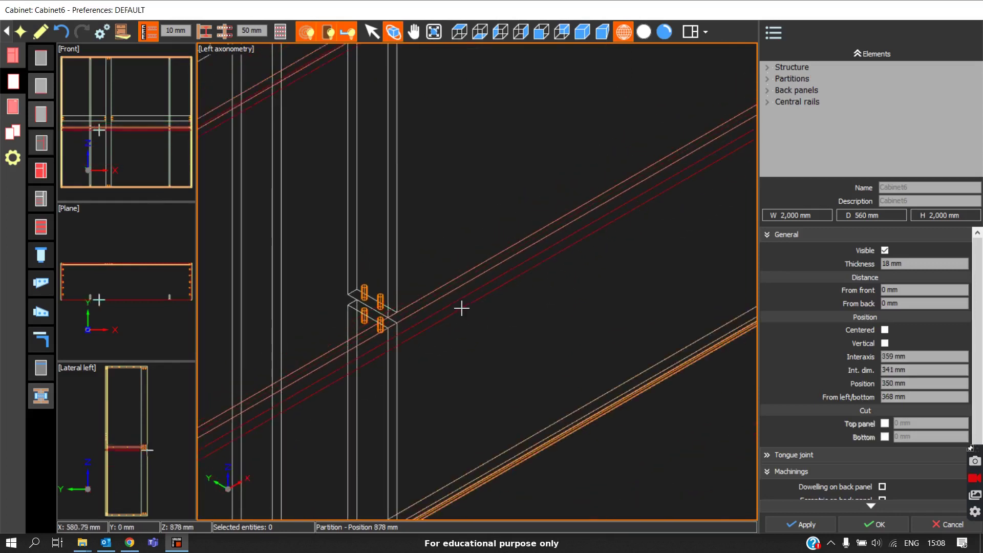
right_click(436, 308)
scroll(358, 312, "up", 3)
scroll(336, 325, "down", 2)
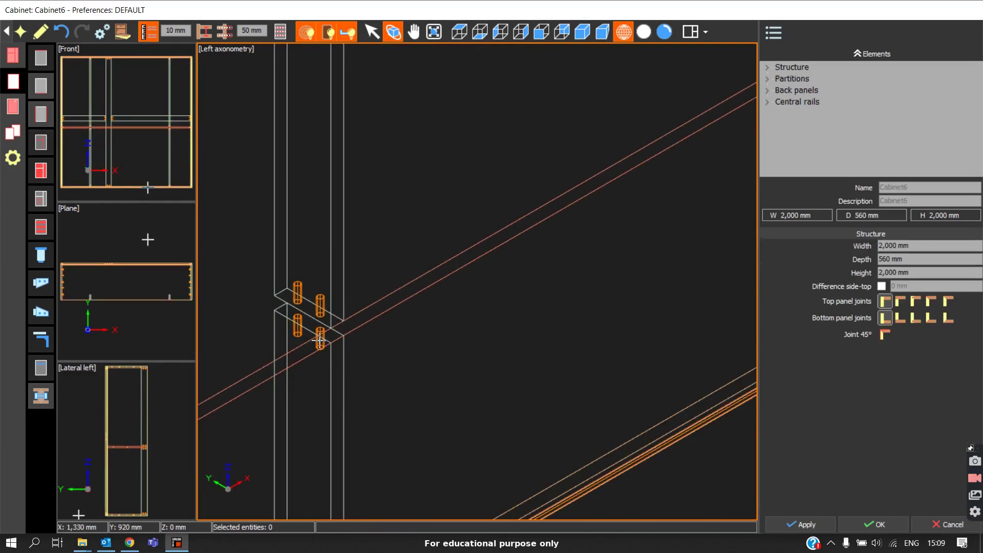
Delete the horizontal partition from the cabinet.
scroll(335, 325, "down", 3)
left_click(373, 310)
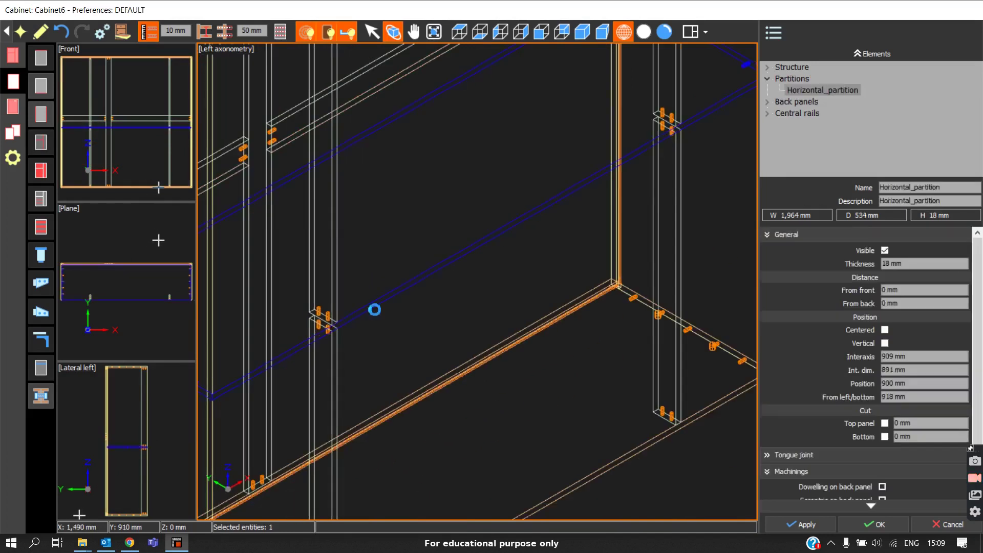
key("Delete")
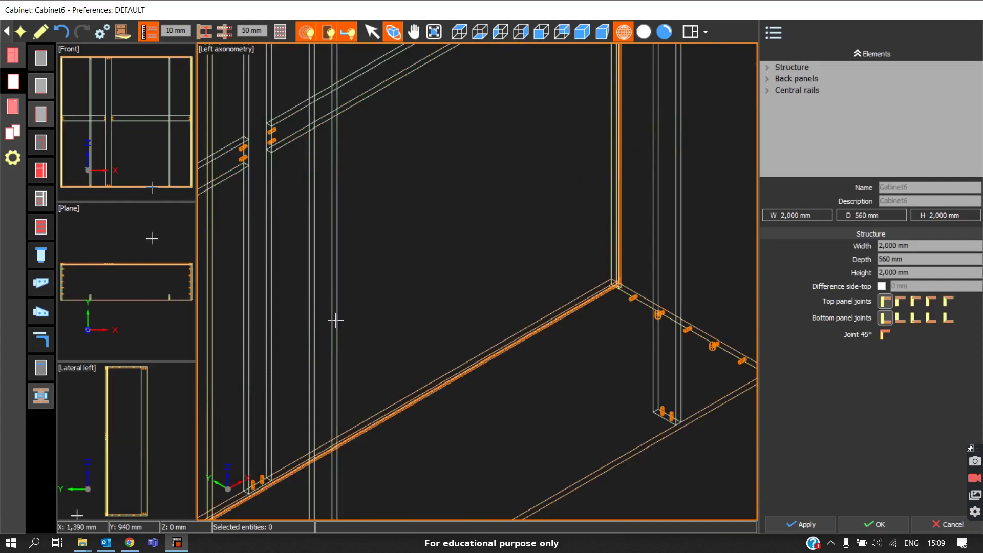
Enable cutting of partitions on both vertical central rails that are rotated by 90° at the front.
left_click(336, 326)
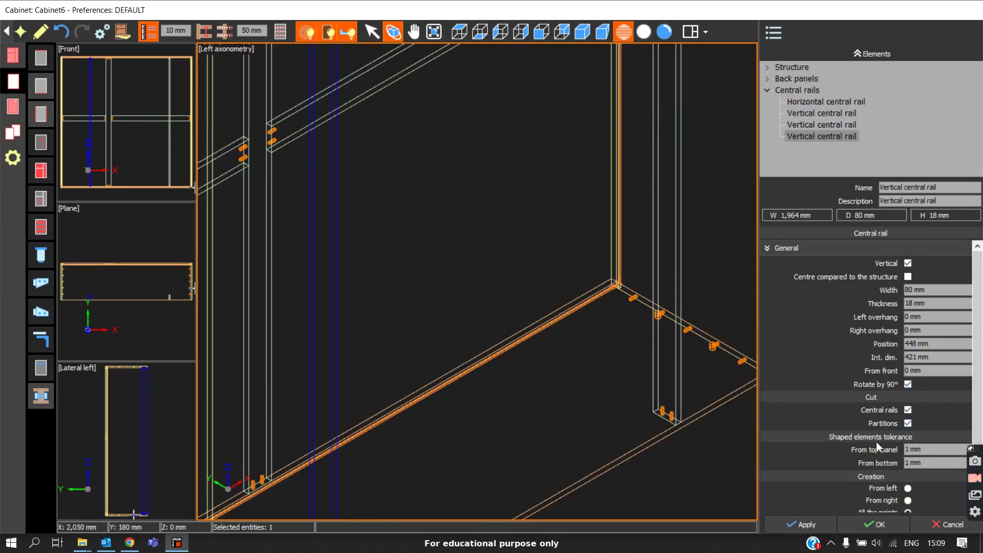
left_click(682, 365)
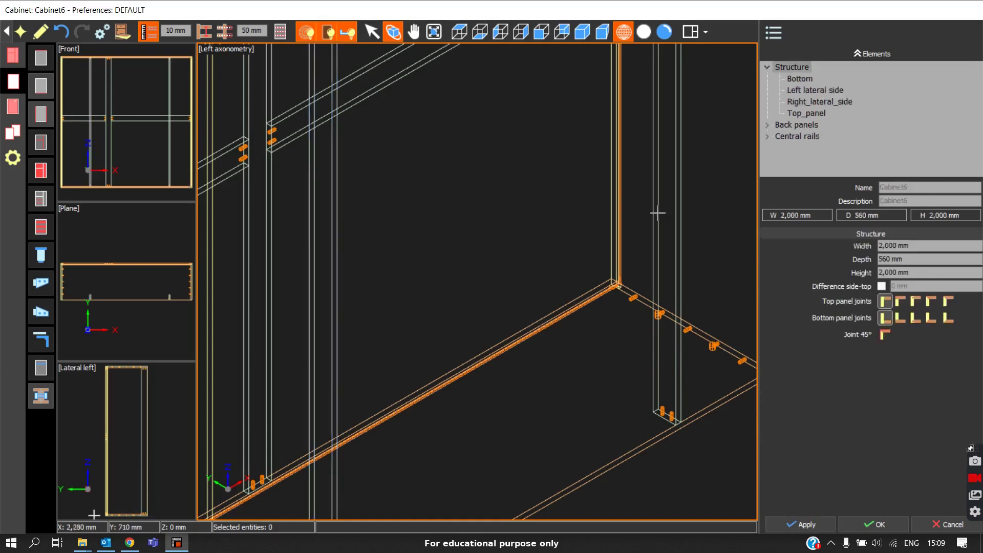
left_click(659, 351)
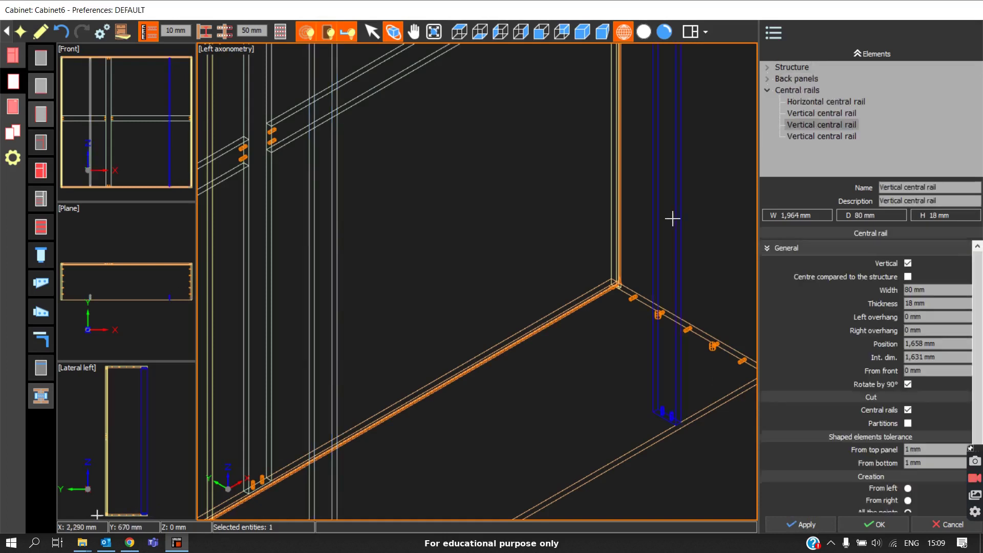
left_click(909, 424)
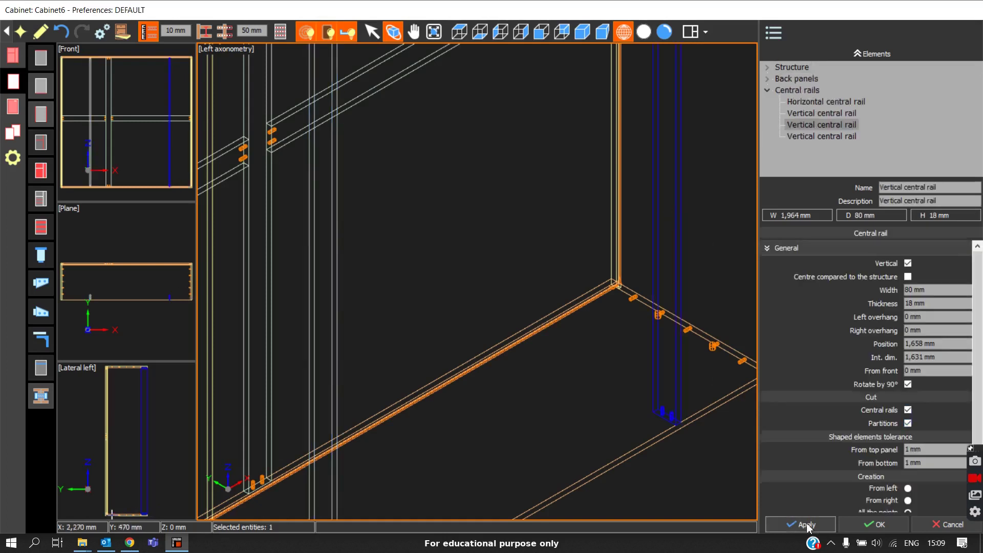
Insert a horizontal partition 968 mm from the bottom with 0 mm distance from front and back.
left_click(41, 144)
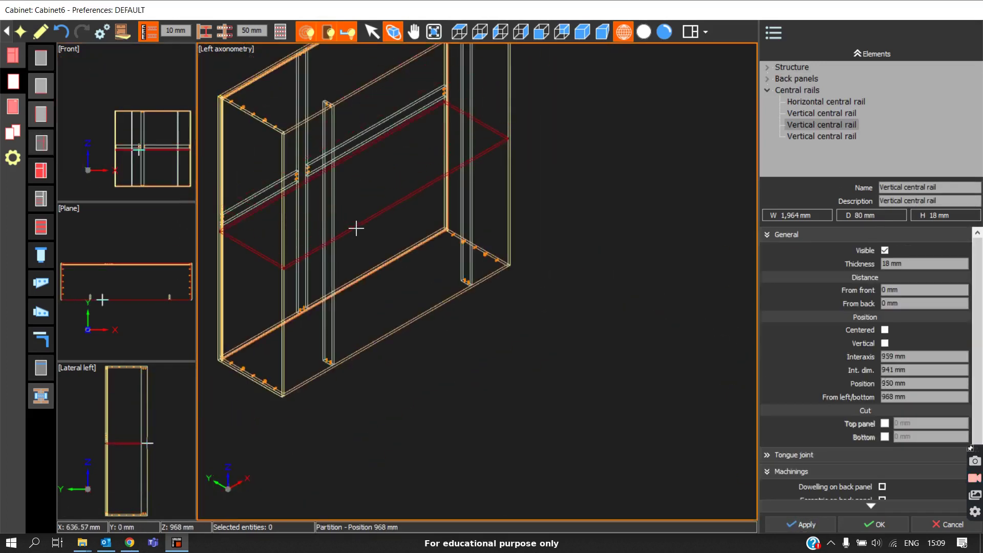
left_click(356, 229)
scroll(333, 247, "up", 3)
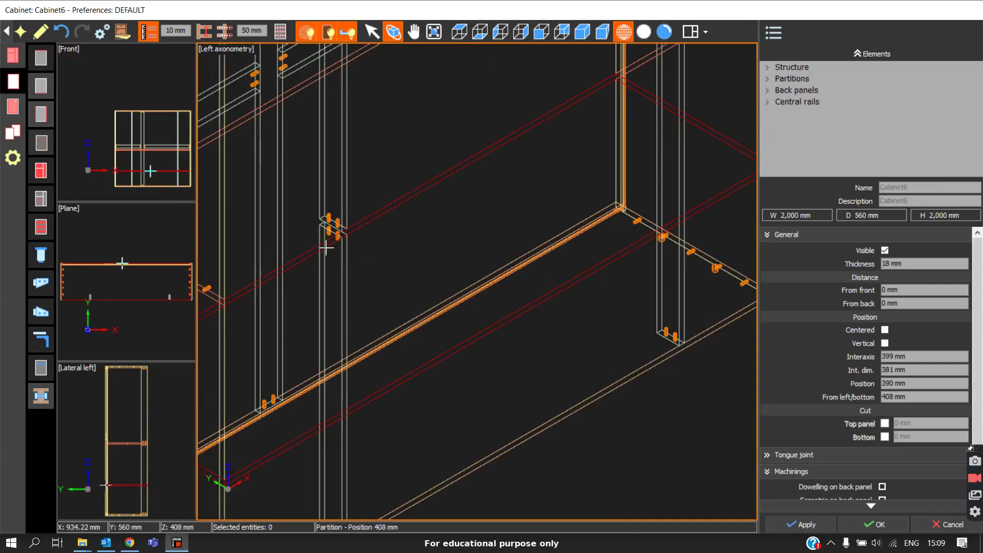
key("Escape")
Enable cutting of partitions on the split left rotated vertical central rail and apply the change.
left_click(342, 250)
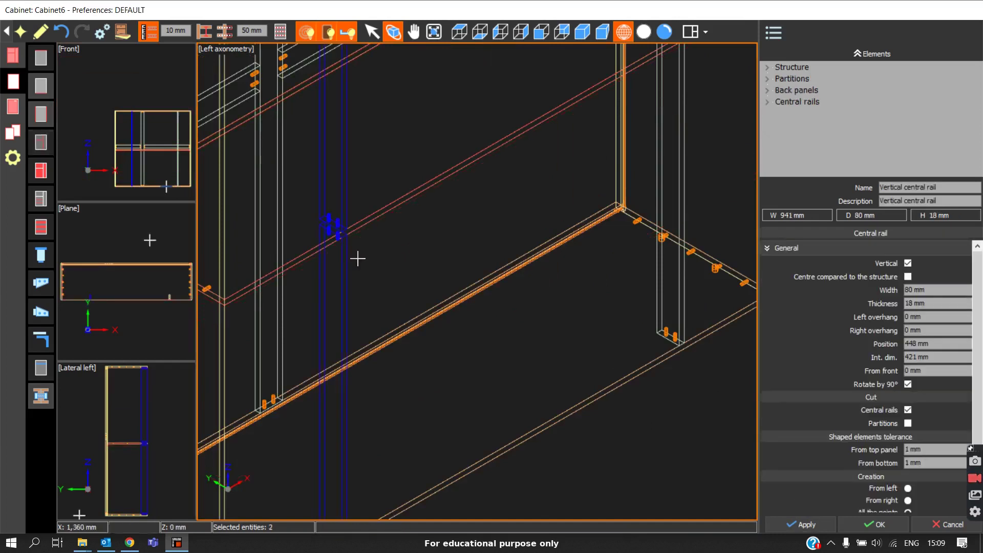
left_click(908, 423)
left_click(801, 524)
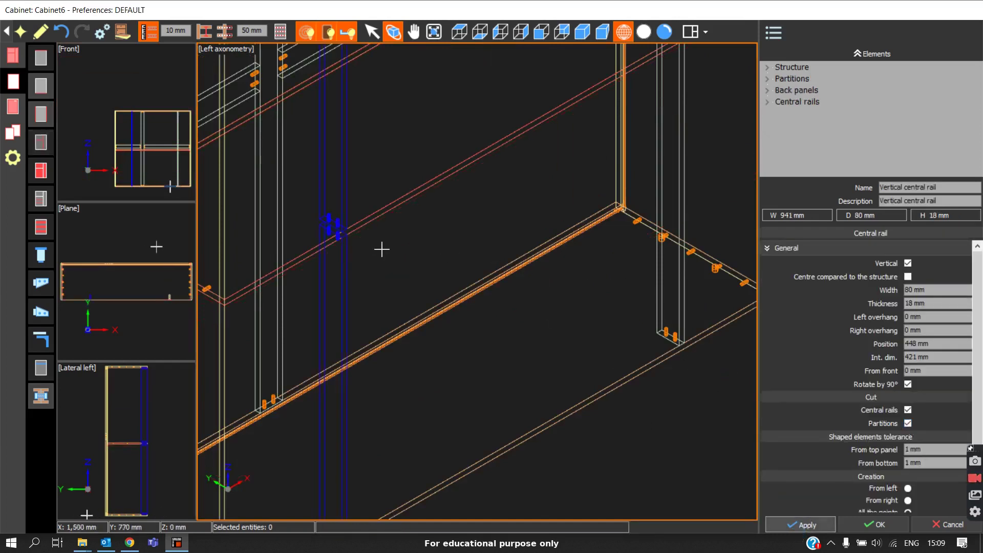
Examine how the horizontal partition is notched around the two rotated vertical central rails.
scroll(333, 229, "up", 6)
scroll(438, 204, "down", 4)
middle_click_drag(566, 171, 362, 244)
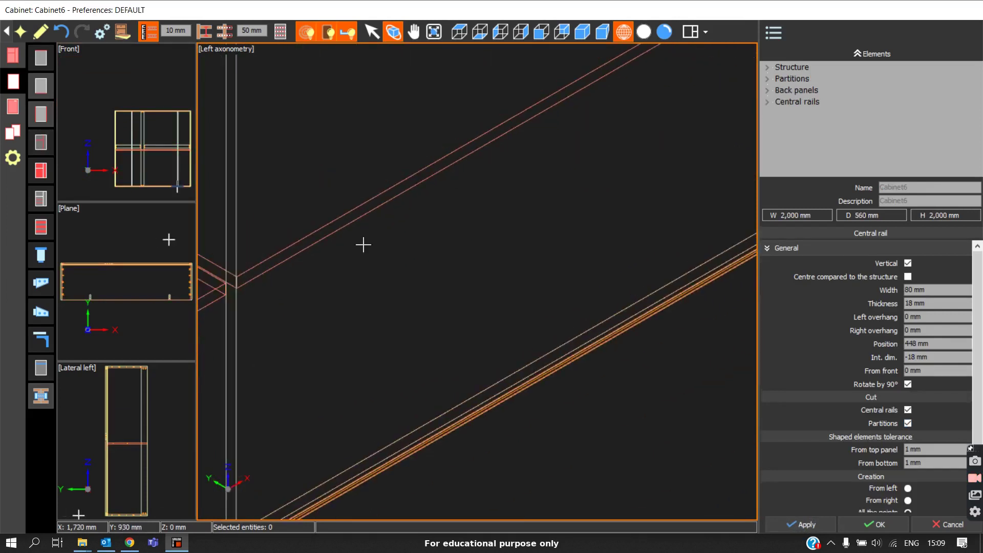
scroll(361, 243, "down", 2)
middle_click_drag(666, 85, 504, 193)
middle_click_drag(512, 149, 466, 267)
scroll(467, 267, "up", 4)
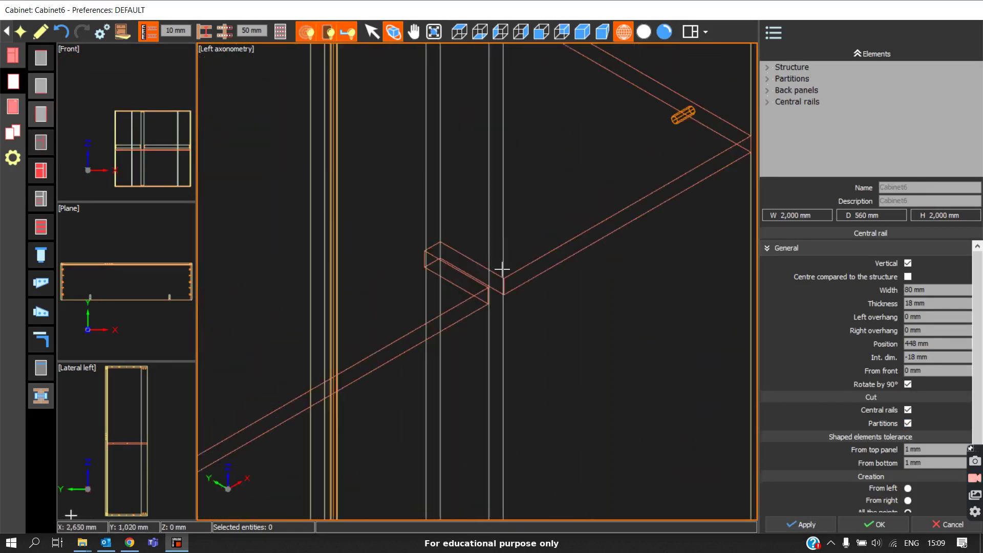
Set the shaped elements tolerance of the rail cutouts to 2 mm from the top panel and 2 mm from the bottom.
scroll(444, 252, "down", 3)
scroll(451, 268, "down", 3)
scroll(318, 285, "up", 5)
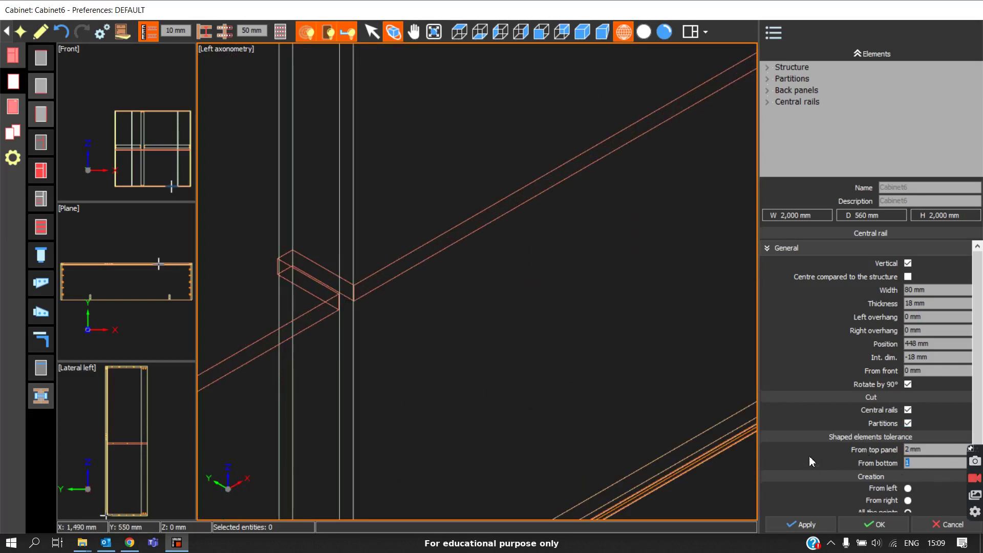
type("2")
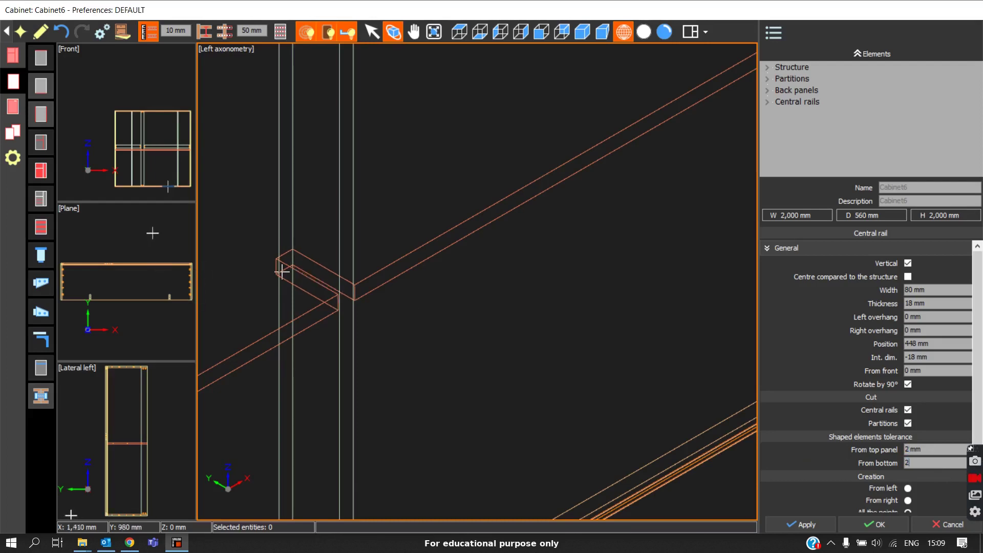
Examine the partition's notches at both rotated rails across the whole cabinet, along with the remaining central rail creation and machining options.
scroll(365, 256, "down", 4)
middle_click_drag(507, 199, 261, 283)
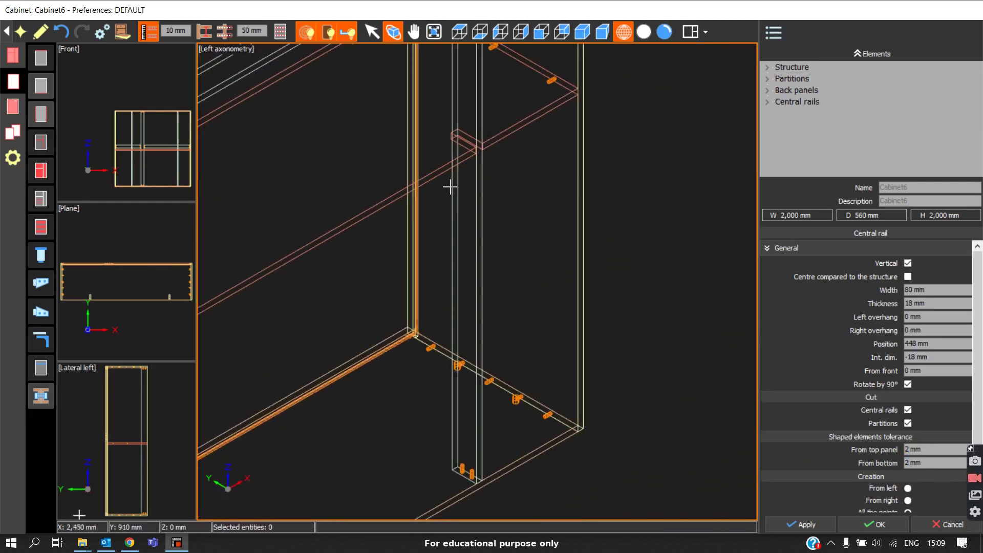
scroll(449, 187, "down", 5)
scroll(336, 225, "down", 5)
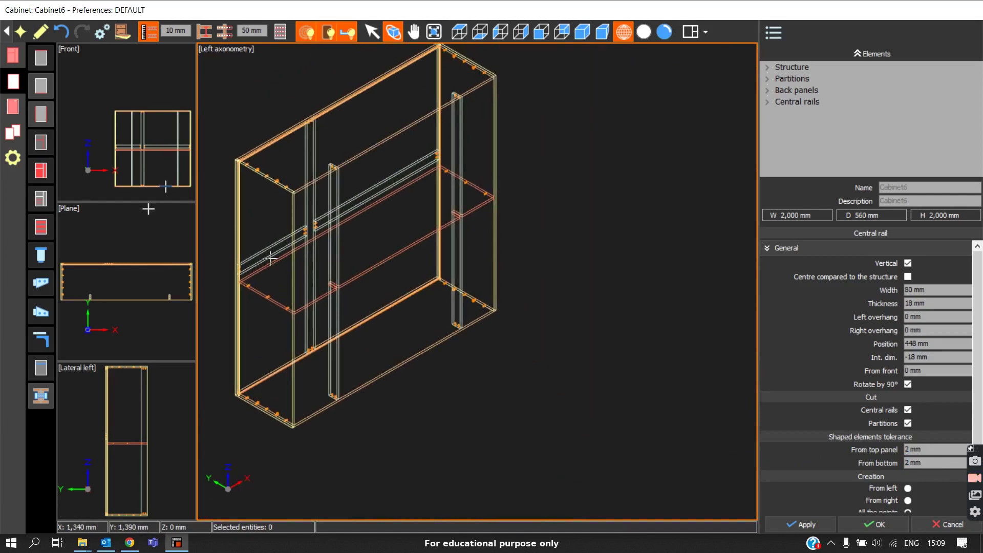
scroll(528, 268, "down", 1)
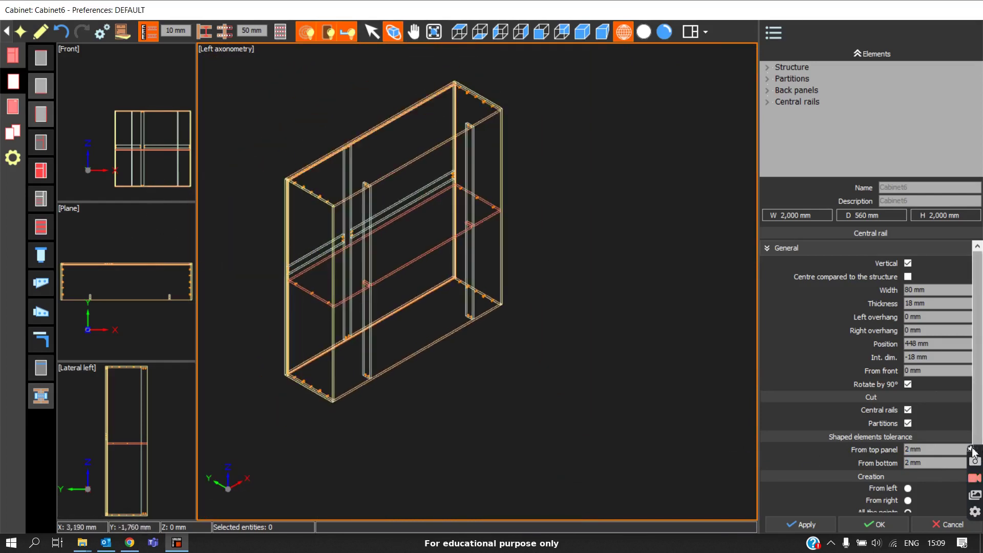
scroll(837, 441, "down", 3)
scroll(307, 240, "up", 3)
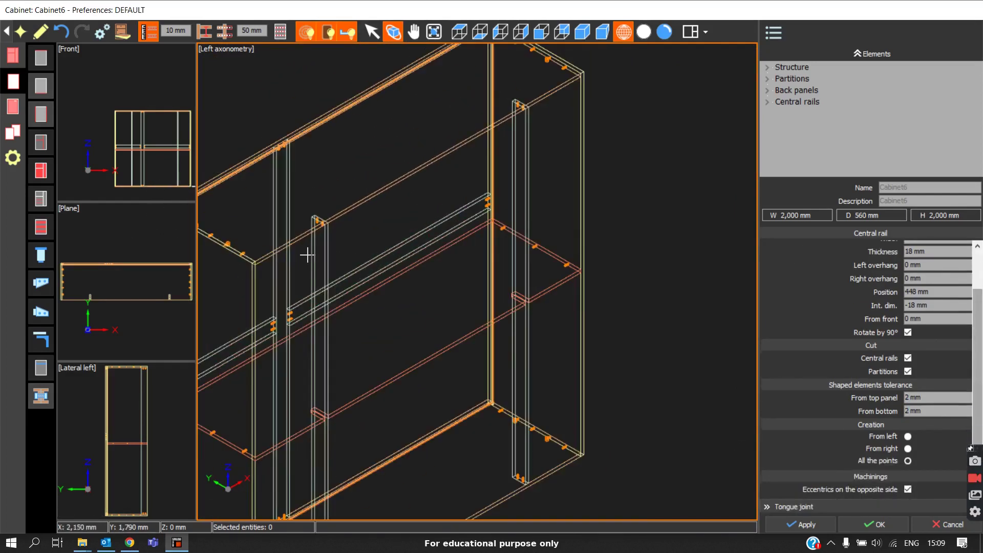
scroll(317, 254, "up", 2)
scroll(321, 220, "down", 5)
scroll(431, 275, "up", 3)
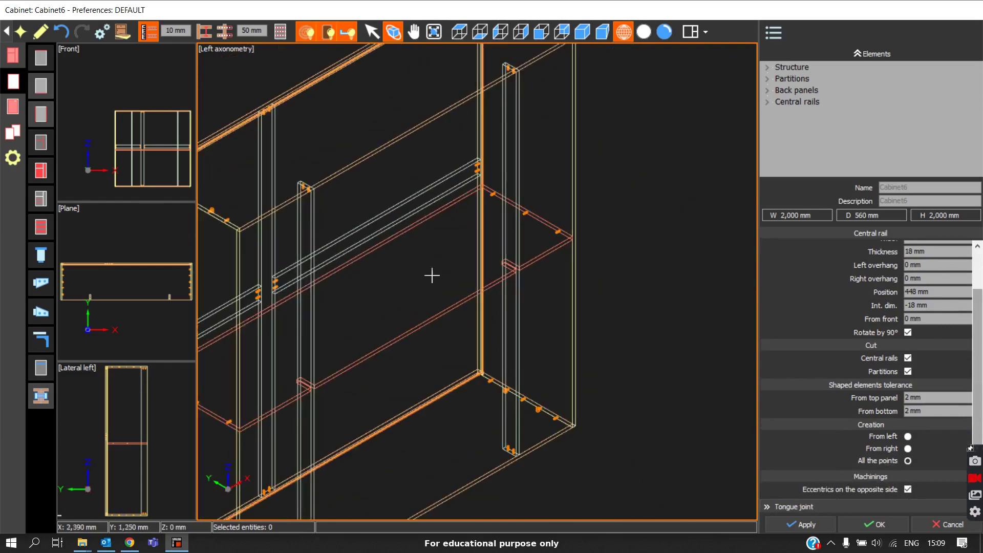